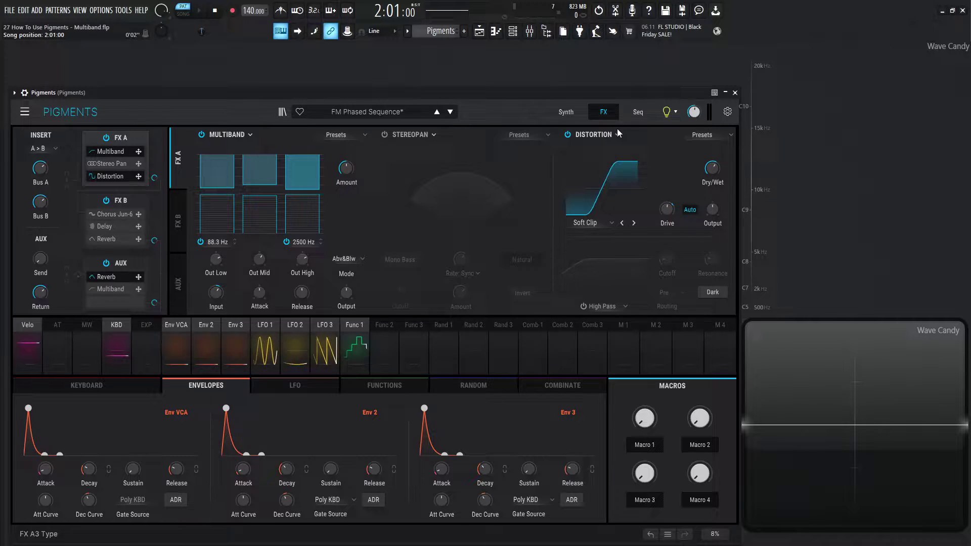
Step: Keep Multiband as the first FX A effect, bypassing it briefly and re-enabling it
left_click(241, 135)
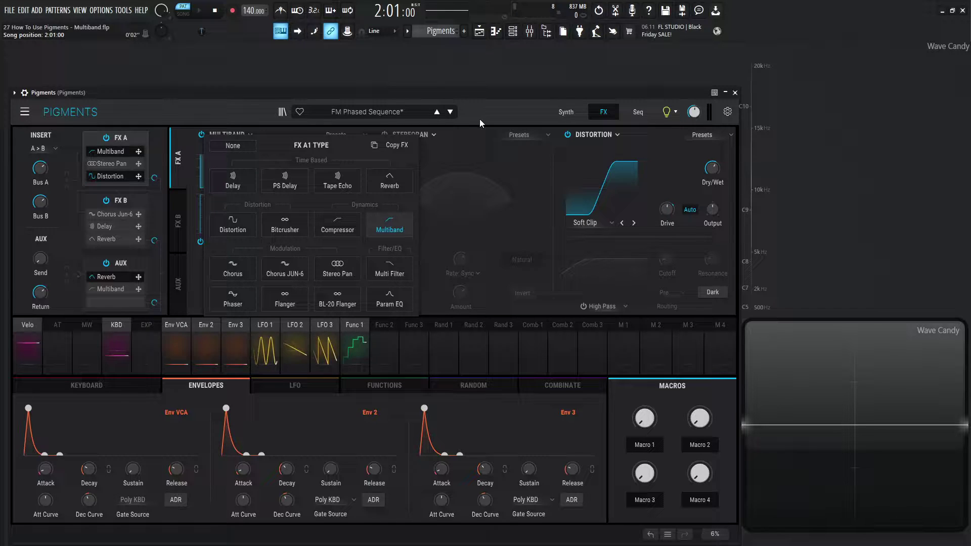
left_click(392, 224)
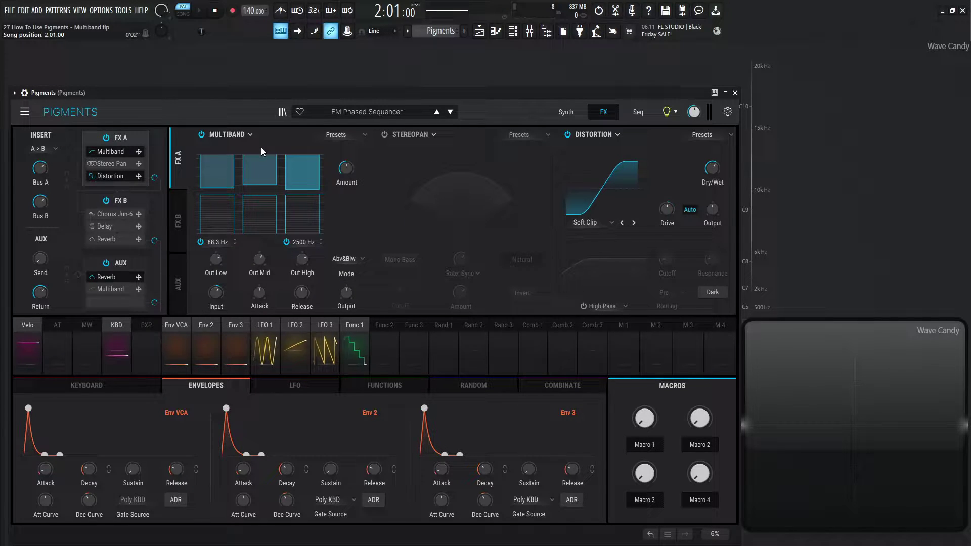
left_click(201, 134)
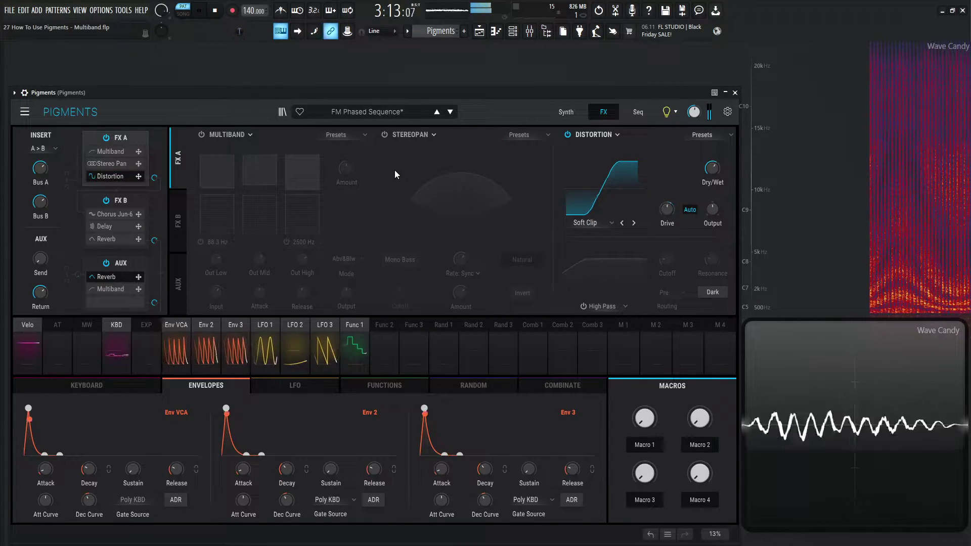
key("space")
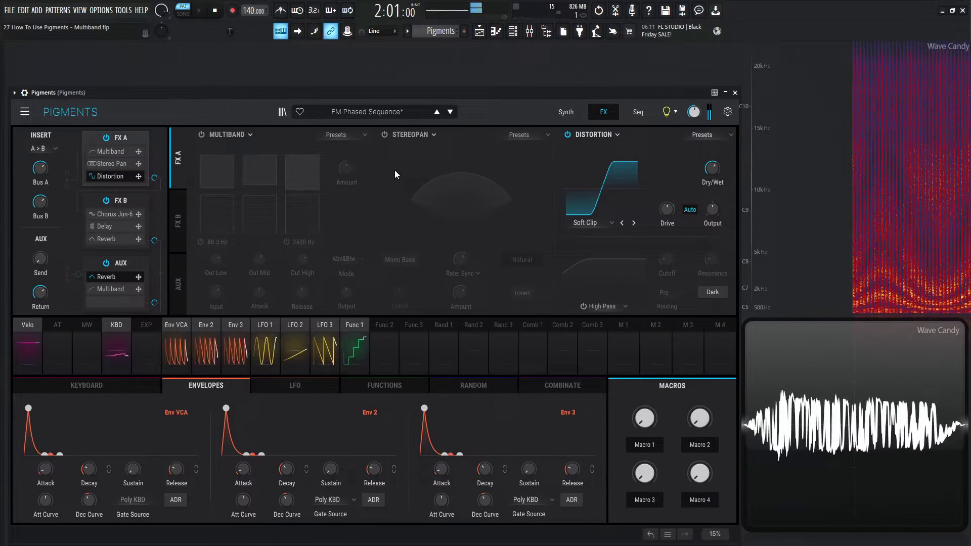
left_click(202, 134)
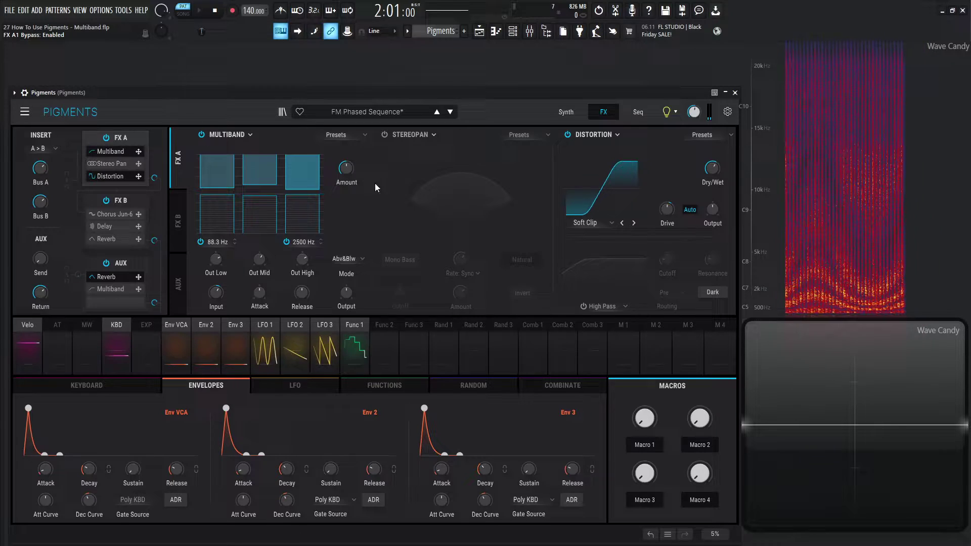
Step: Load the Default Multiband preset and set the compression mode to Above
left_click(339, 135)
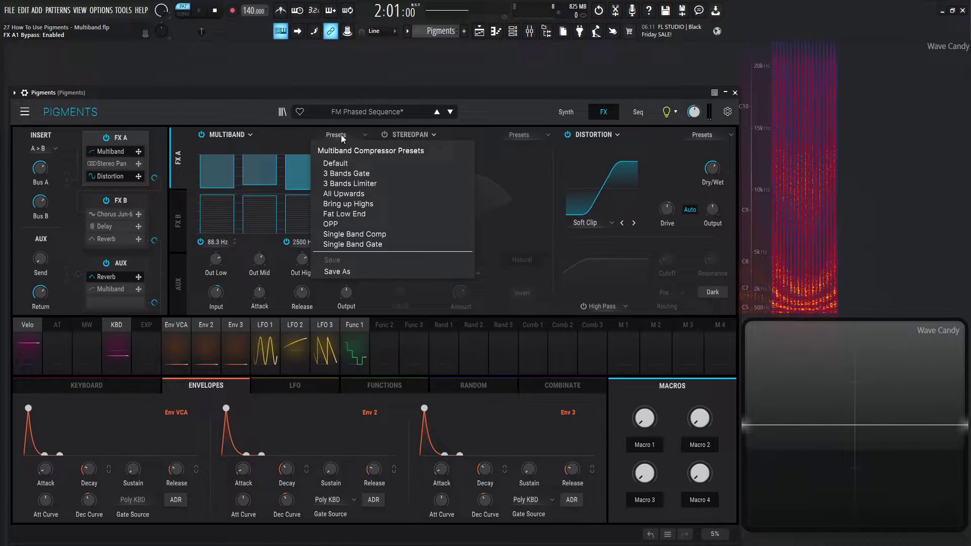
left_click(350, 163)
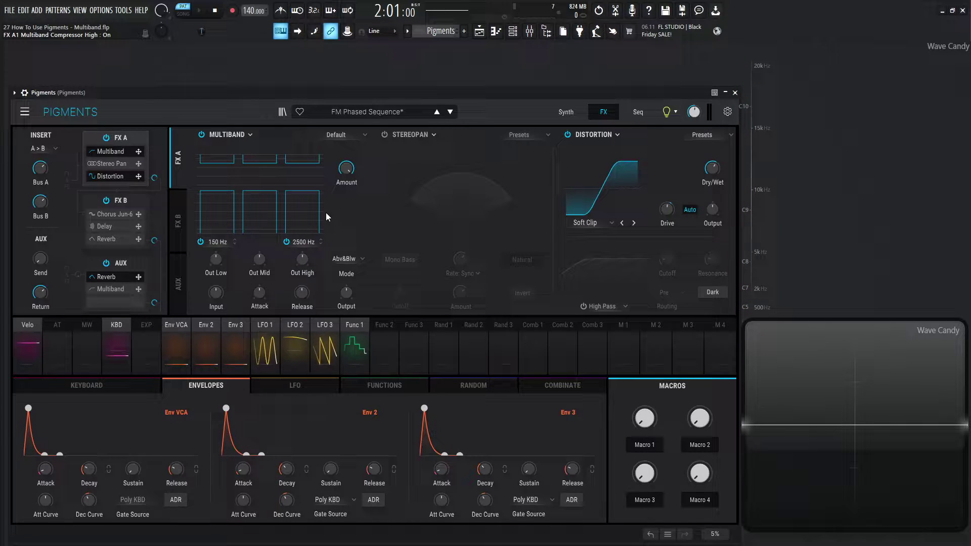
left_click(353, 258)
left_click(373, 295)
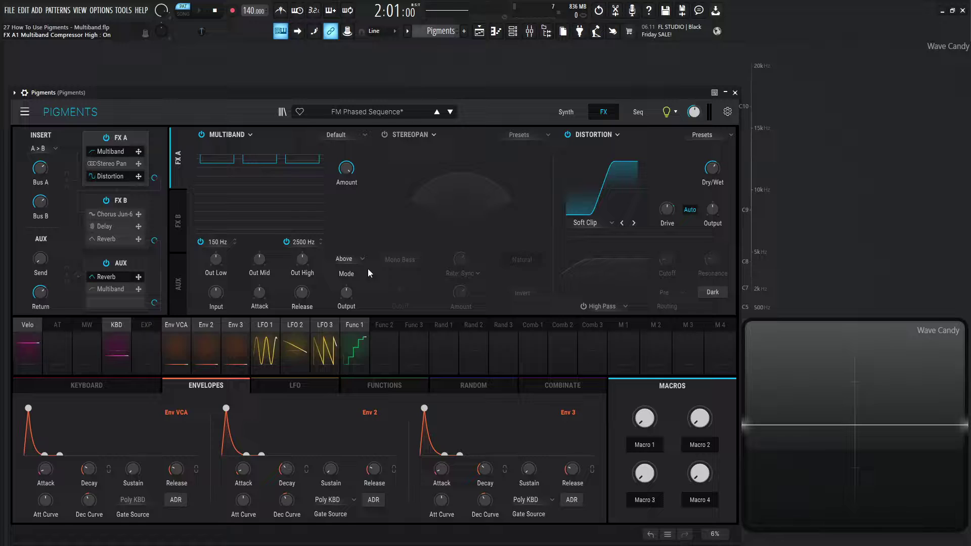
mouse_move(269, 166)
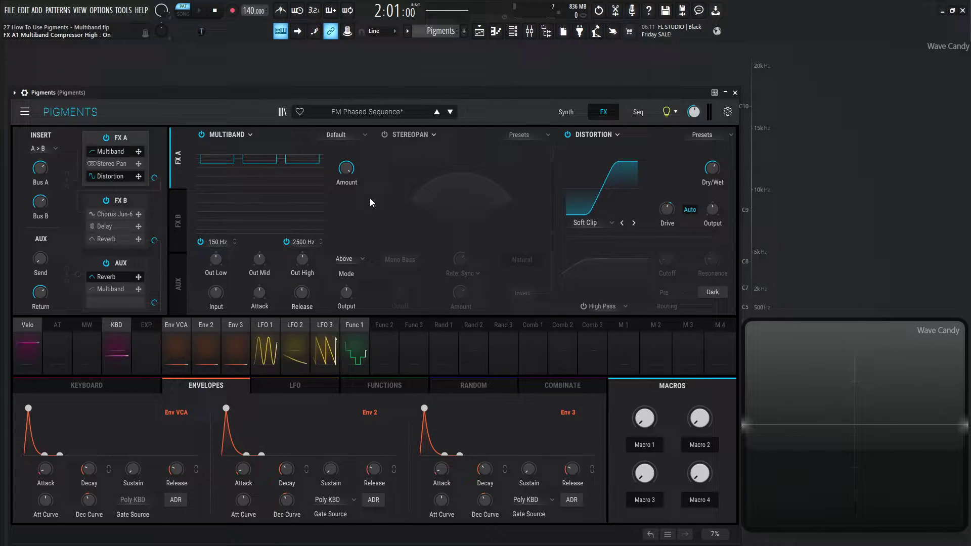
Step: Pull the mid band threshold down to about -44 dB and the high band to about -51 dB
left_click_drag(352, 175, 352, 169)
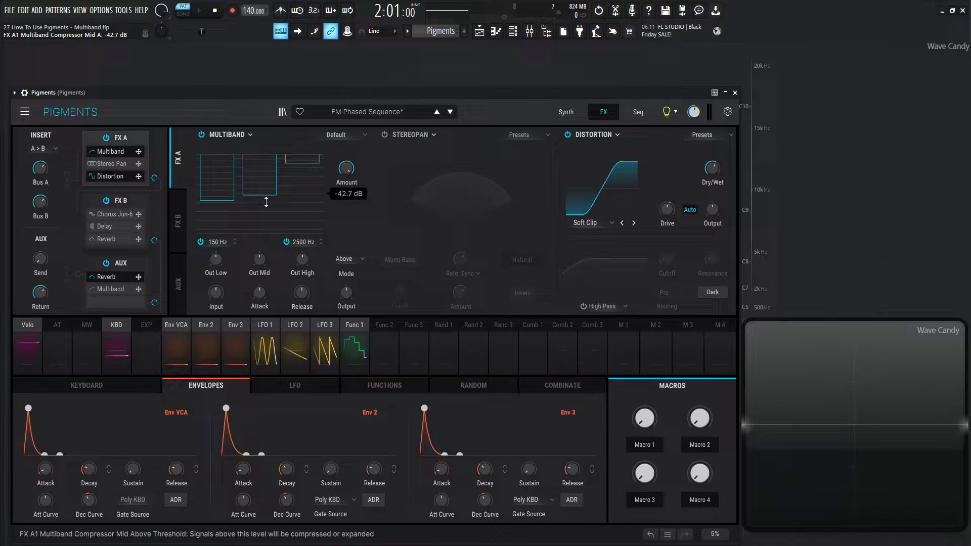
left_click_drag(265, 201, 266, 203)
left_click_drag(300, 164, 222, 208)
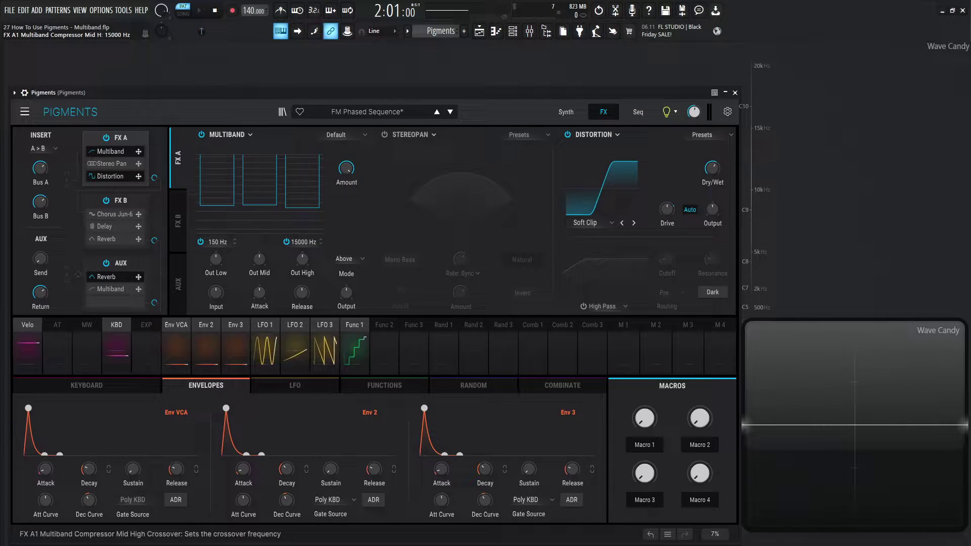
Step: Reset the mid-high crossover to 2500 Hz and test the band switches, leaving all bands on
left_click_drag(302, 241, 329, 247)
double_click(303, 243)
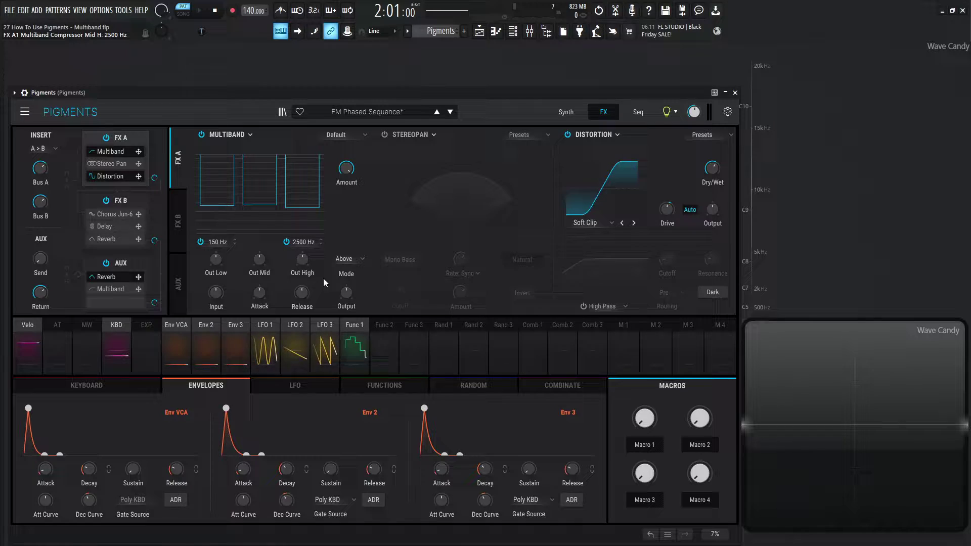
left_click(287, 242)
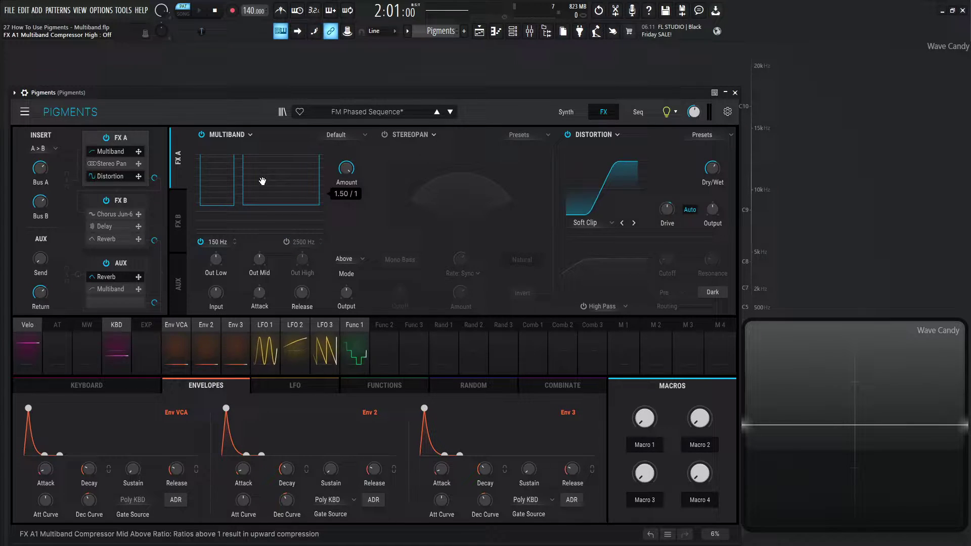
left_click(202, 243)
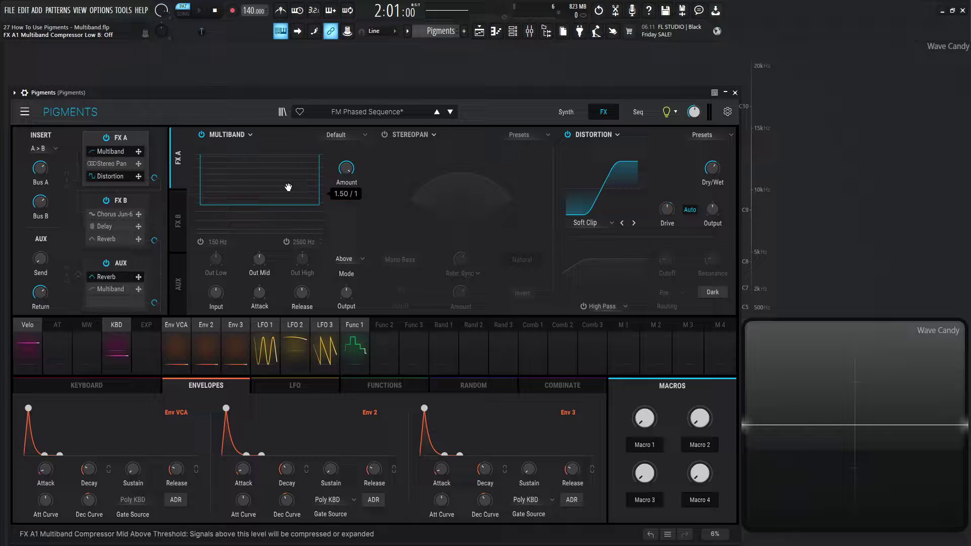
left_click(201, 242)
left_click(288, 243)
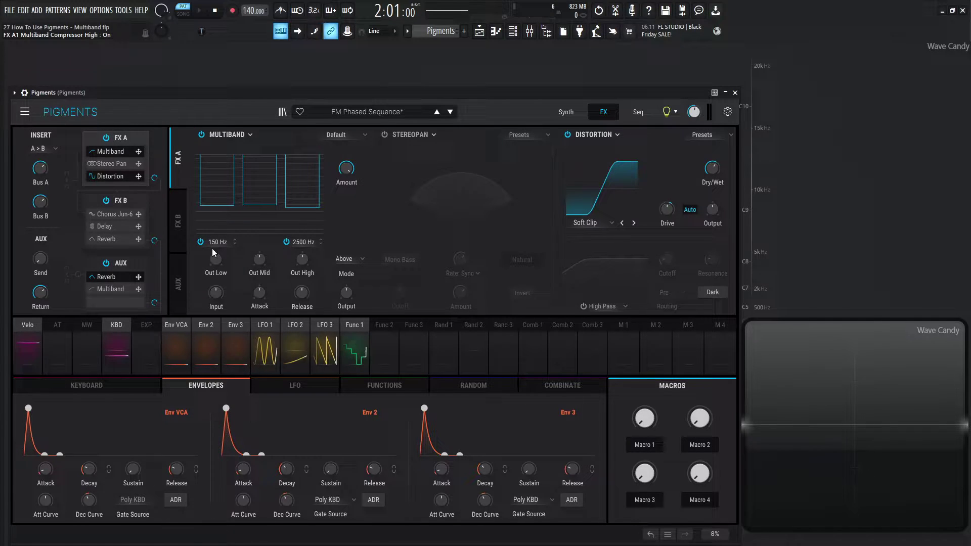
left_click(199, 243)
left_click(198, 244)
left_click(287, 242)
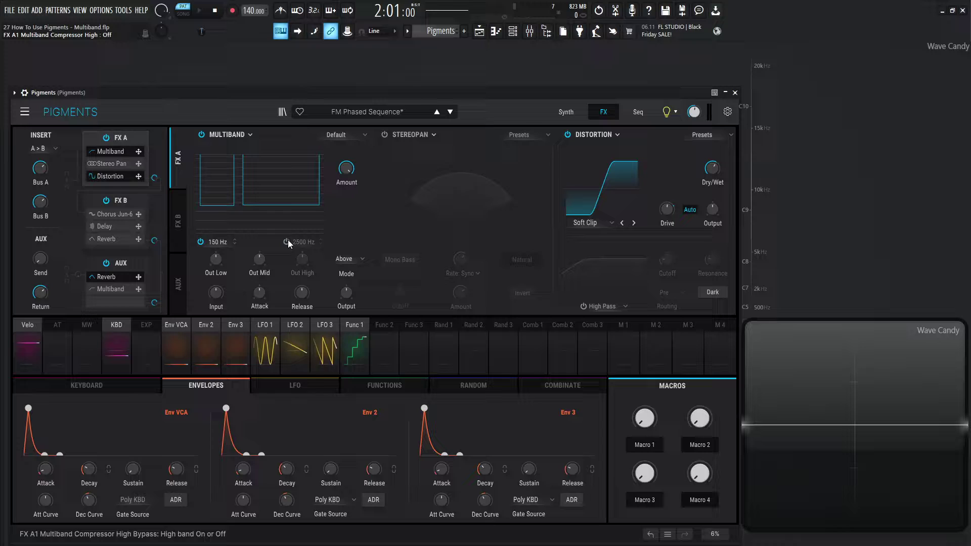
left_click(286, 241)
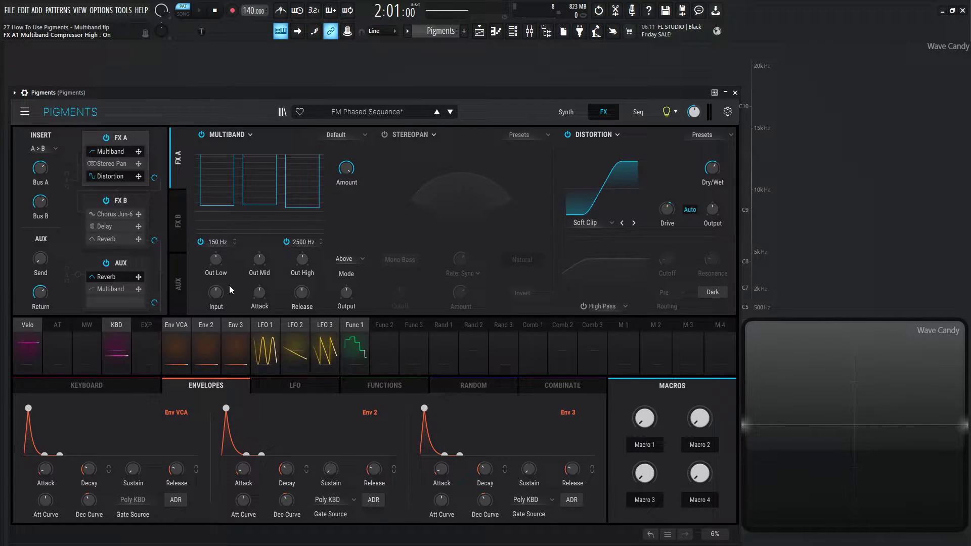
Step: Keep the Default Multiband preset and confirm the Above compression mode
mouse_move(217, 292)
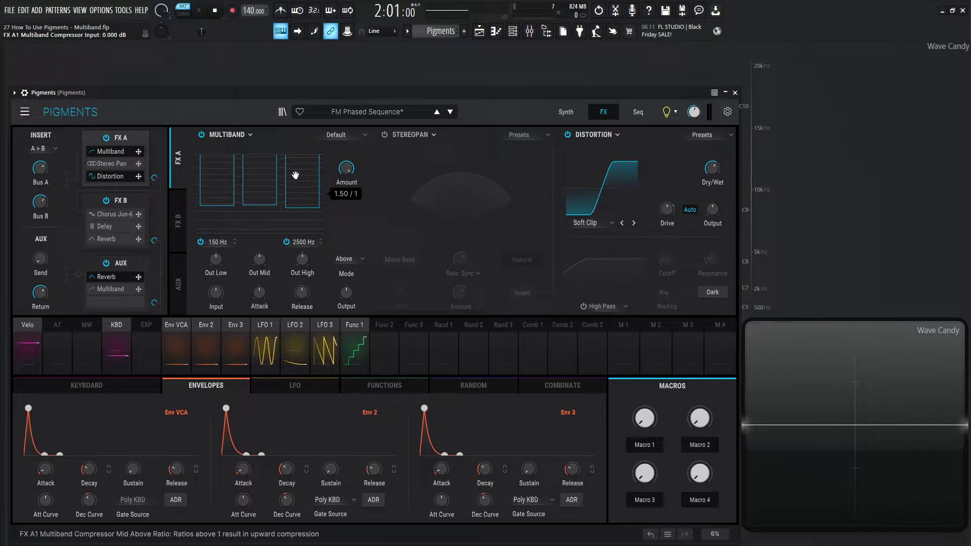
left_click(336, 135)
left_click(349, 164)
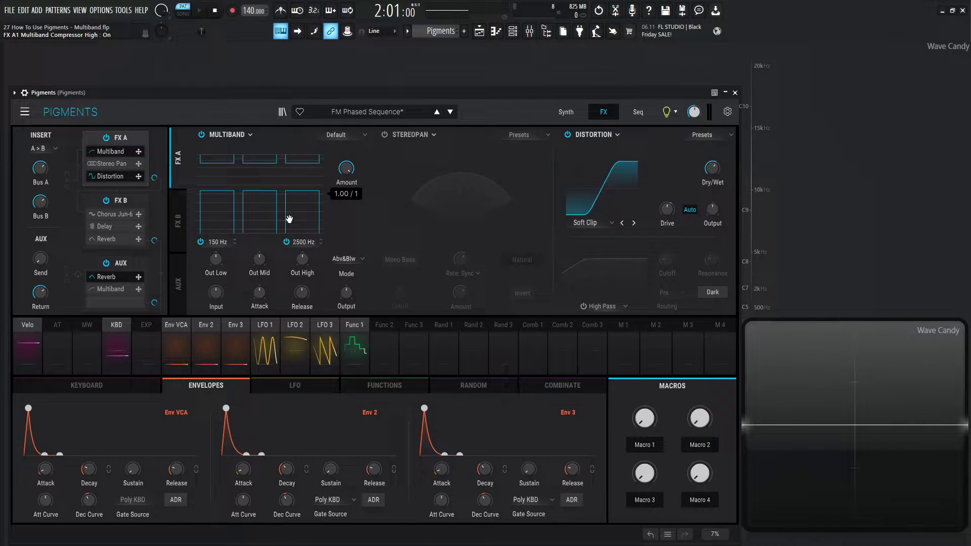
left_click(345, 259)
left_click(387, 285)
Step: Audition the Multiband input gain at about 5.8 dB, then at about -20 dB
key("space")
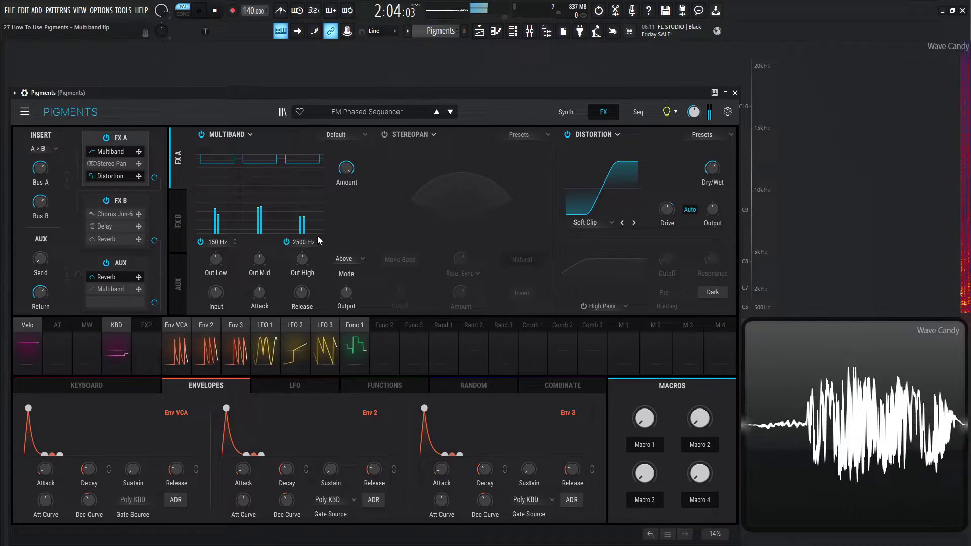
key("space")
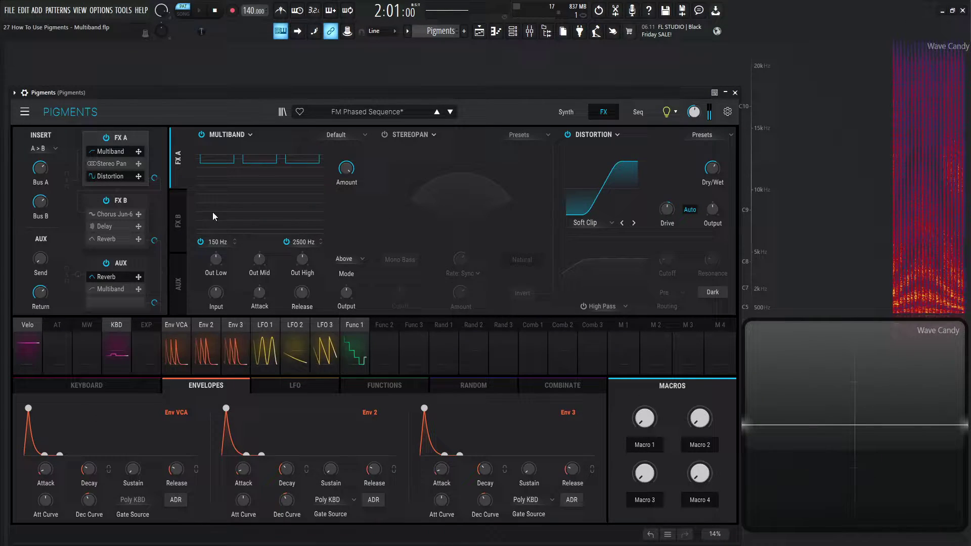
key("space")
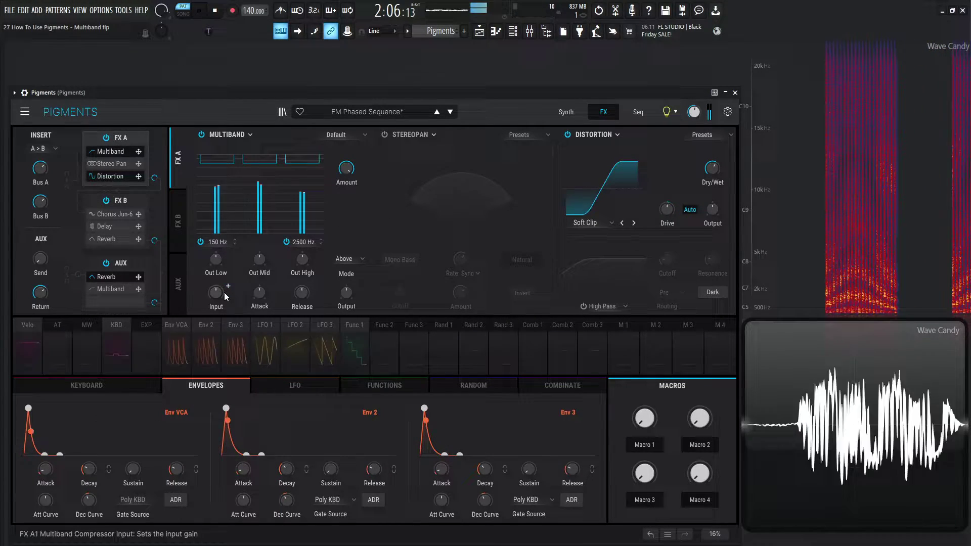
key("space")
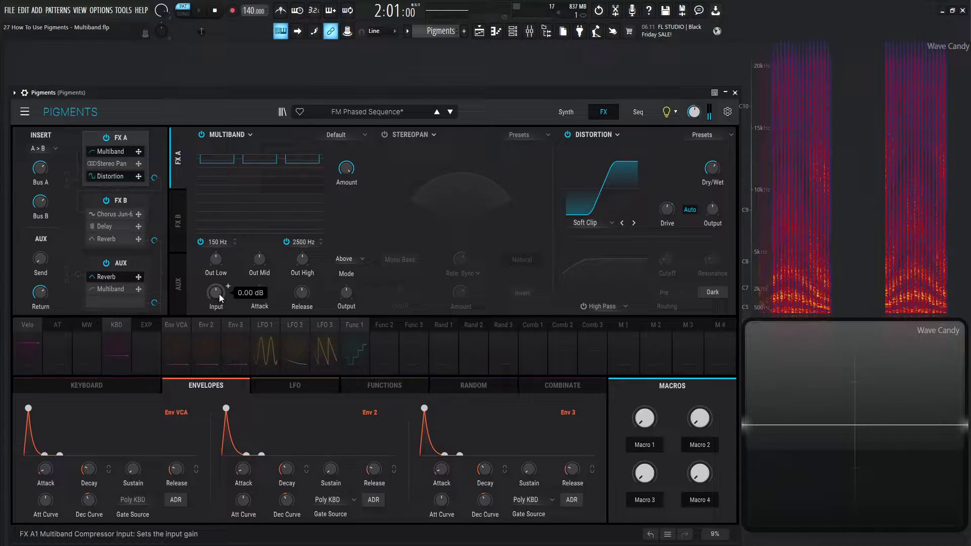
key("space")
left_click_drag(219, 293, 219, 278)
key("space")
key("space")
key("space")
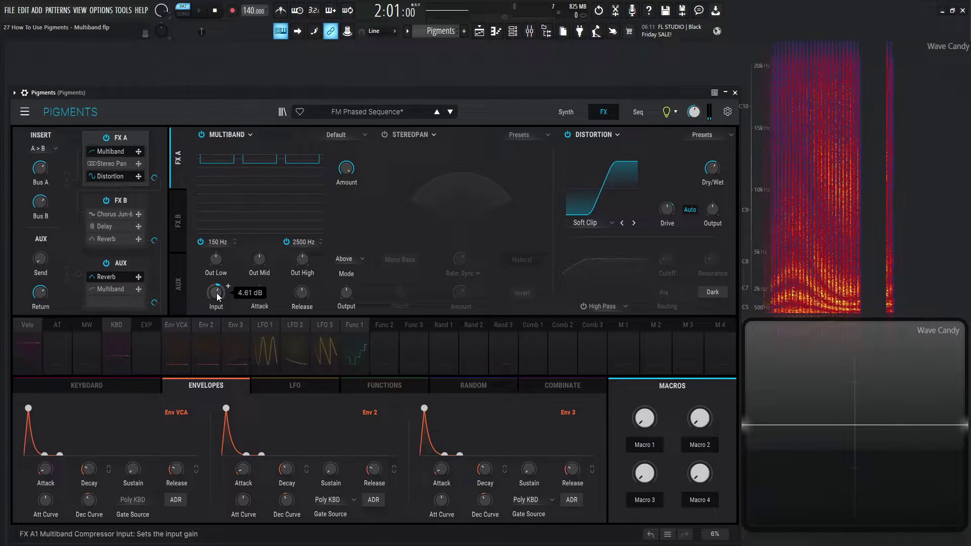
key("space")
left_click_drag(218, 297, 219, 321)
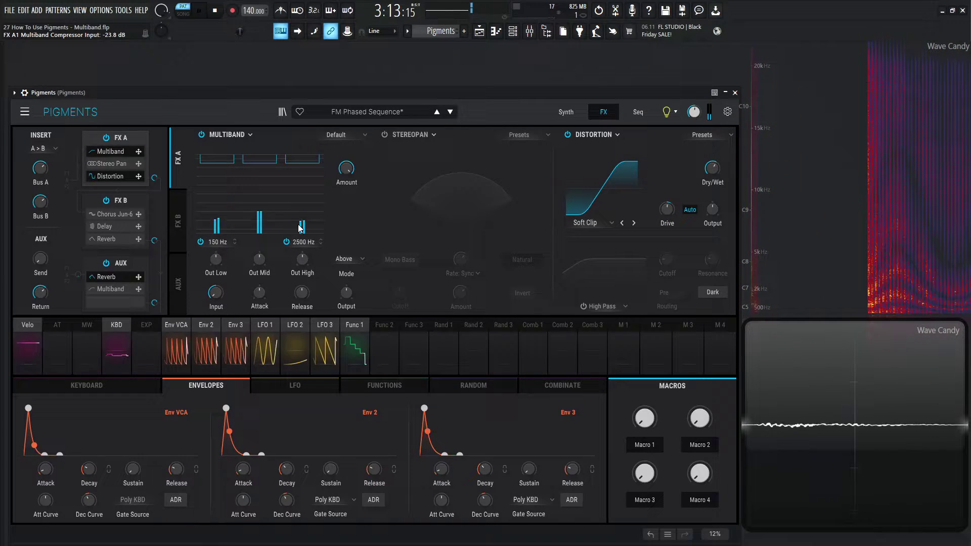
key("space")
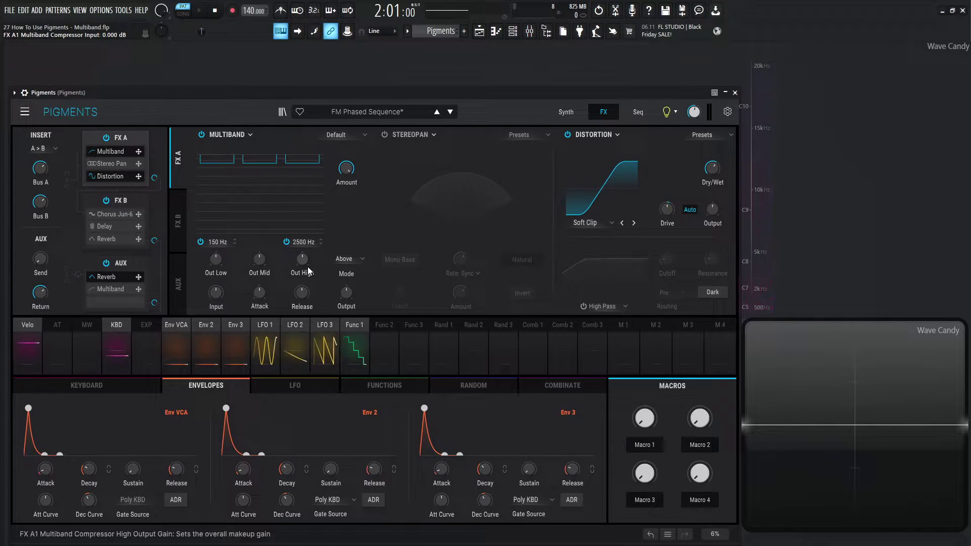
key("space")
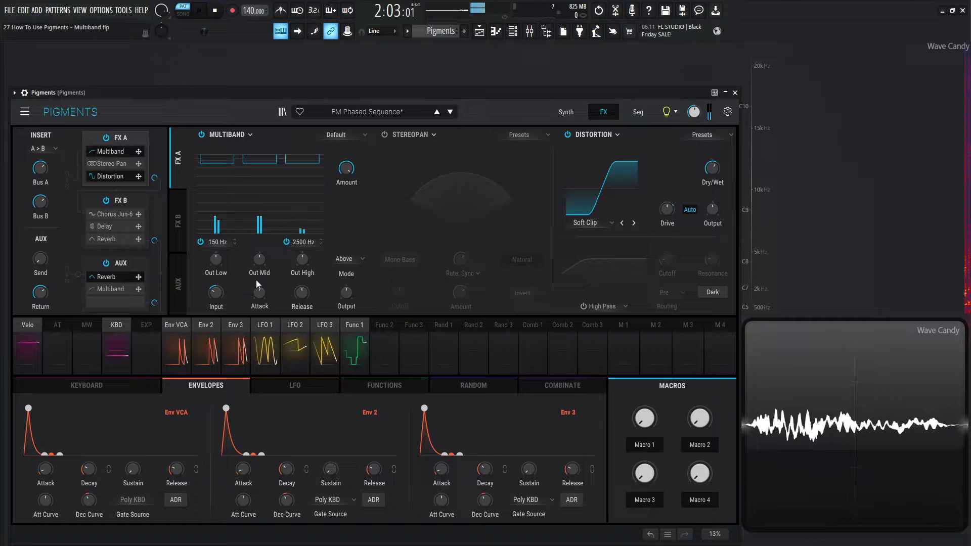
key("space")
Step: Try the high band output at -24 dB, then reset it and the input gain to 0 dB
mouse_move(301, 262)
key("space")
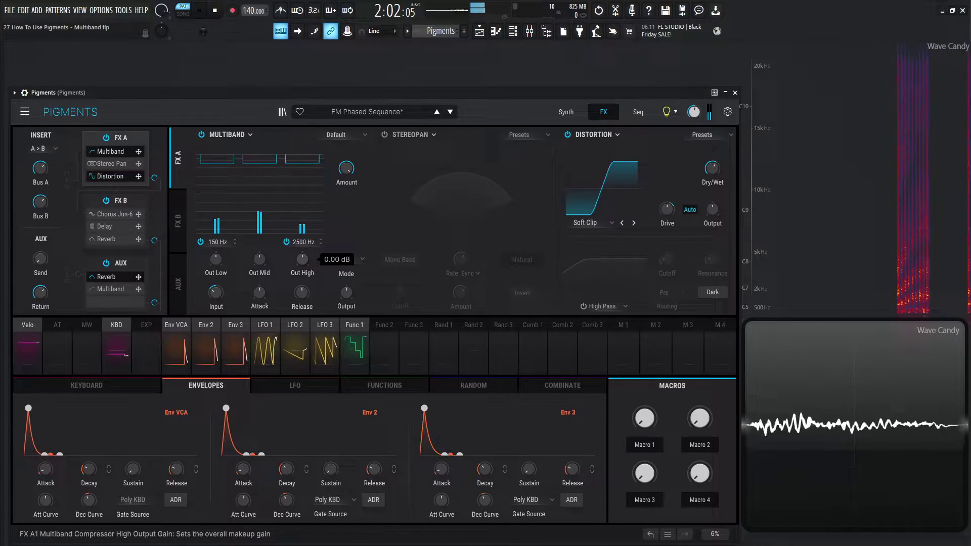
mouse_move(301, 262)
left_mouse_down()
mouse_move(302, 293)
mouse_move(301, 276)
left_mouse_up()
key("space")
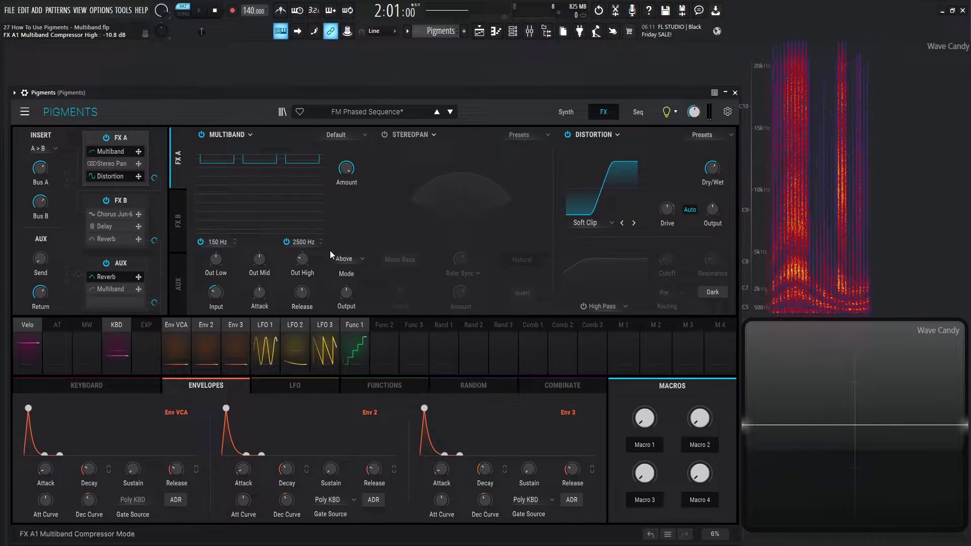
double_click(301, 259)
double_click(215, 292)
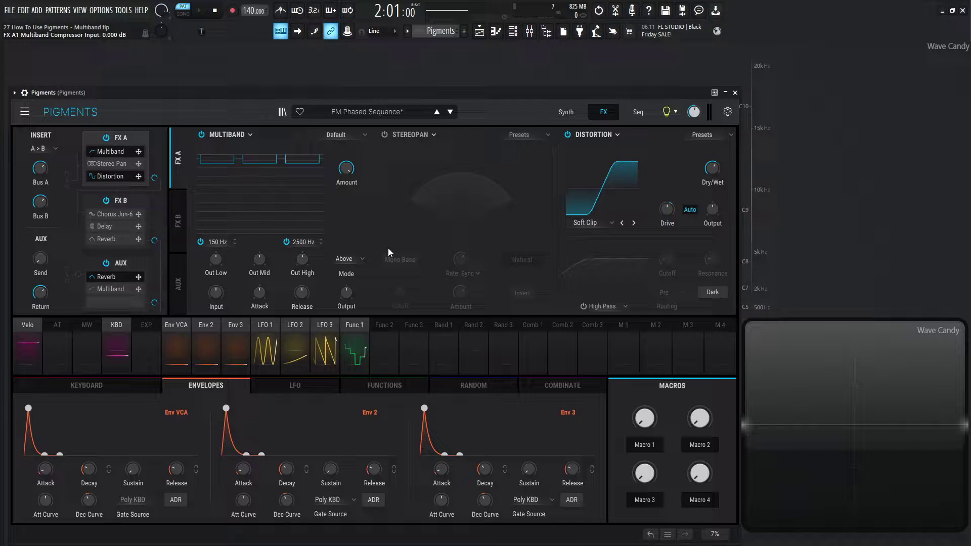
Step: Reset the compressor attack to zero and raise the Multiband output level
mouse_move(261, 290)
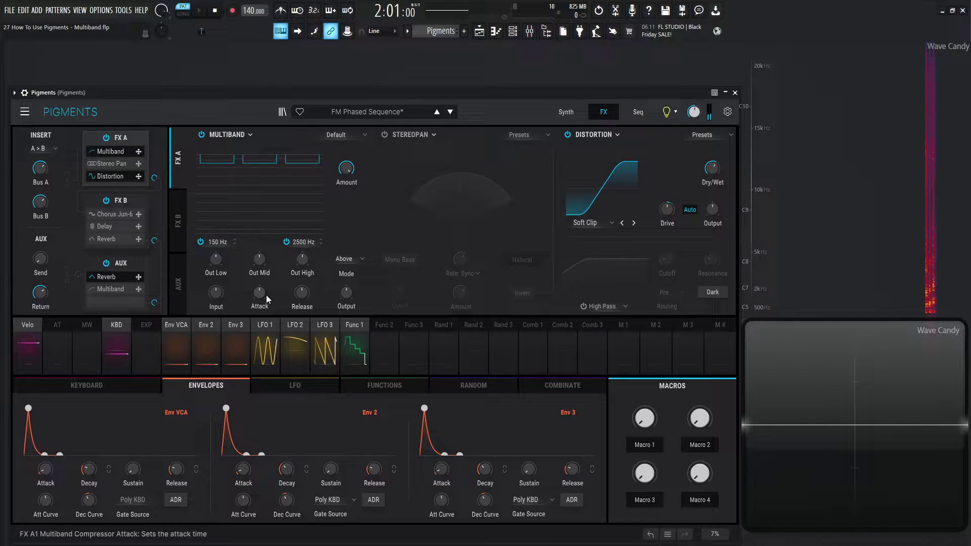
mouse_move(304, 296)
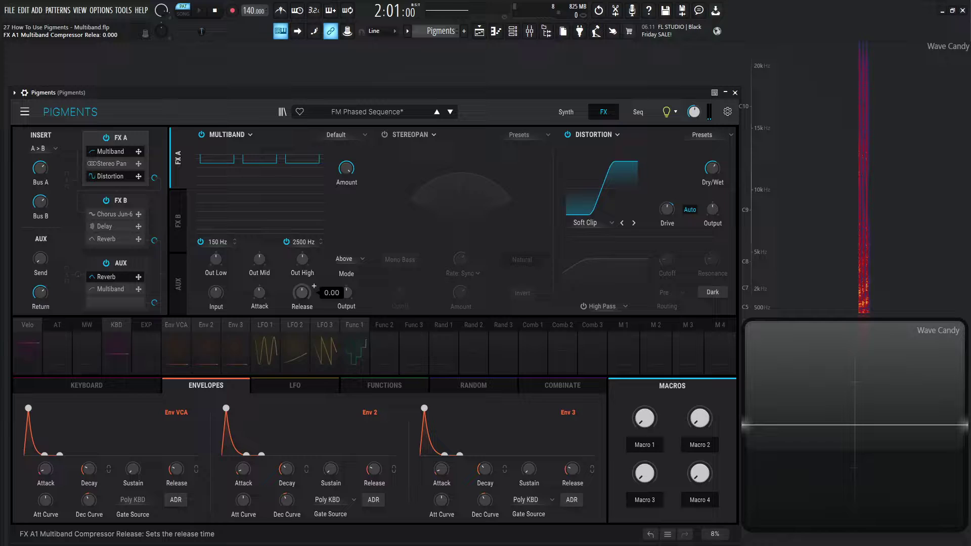
double_click(260, 296)
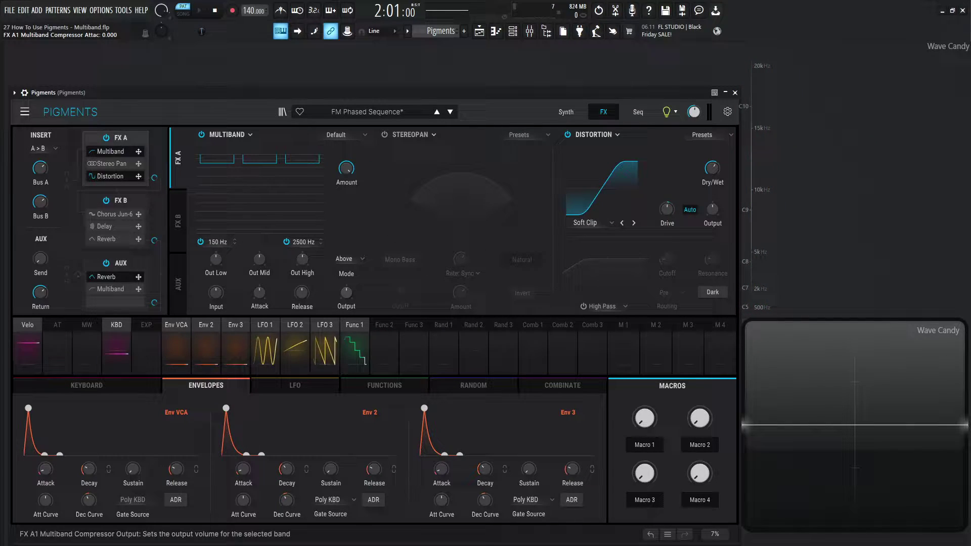
mouse_move(347, 294)
left_mouse_down()
mouse_move(347, 302)
mouse_move(346, 265)
mouse_move(347, 283)
left_mouse_up()
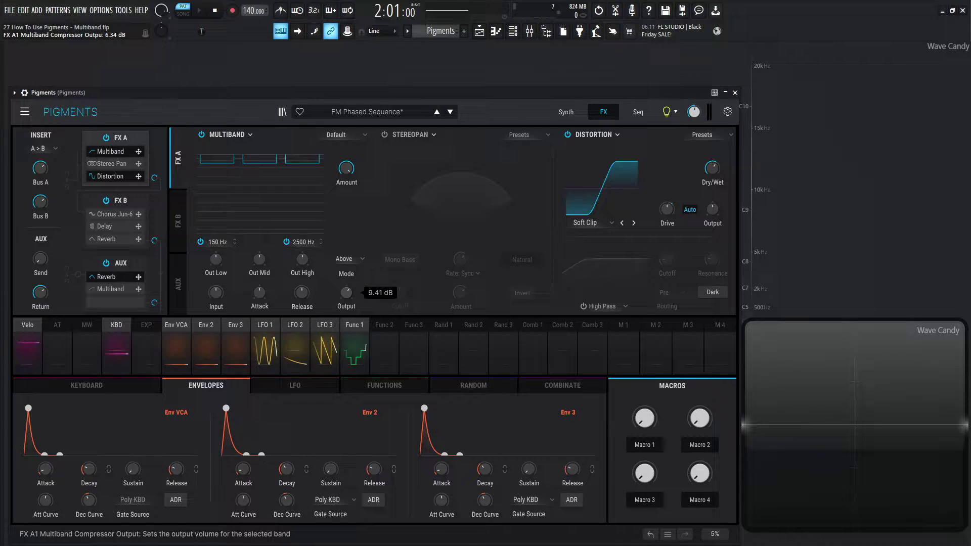
Step: Reset the Multiband output to 0 dB, lower the low band threshold and the high band to -31 dB
double_click(346, 293)
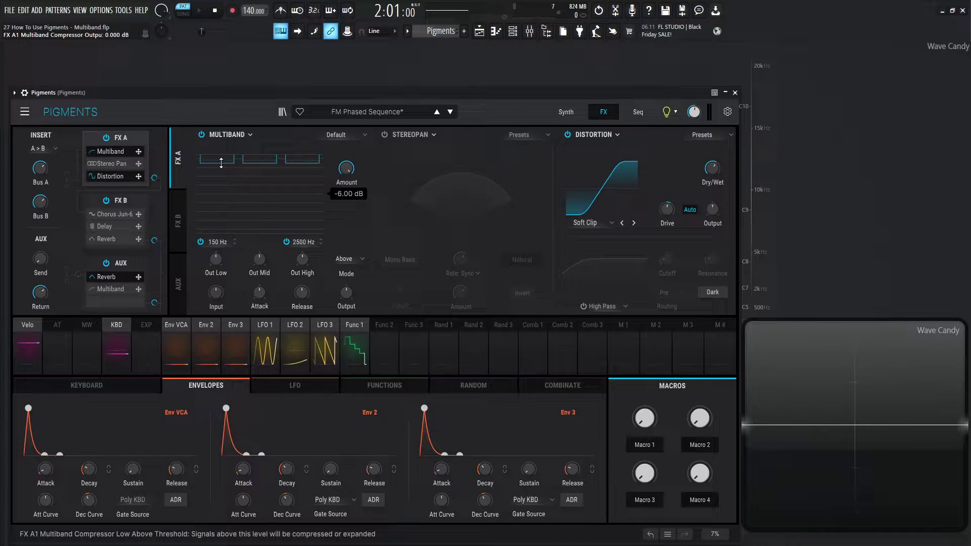
mouse_move(221, 162)
left_mouse_down()
mouse_move(217, 189)
mouse_move(219, 160)
left_mouse_up()
key("space")
left_click_drag(308, 163, 311, 202)
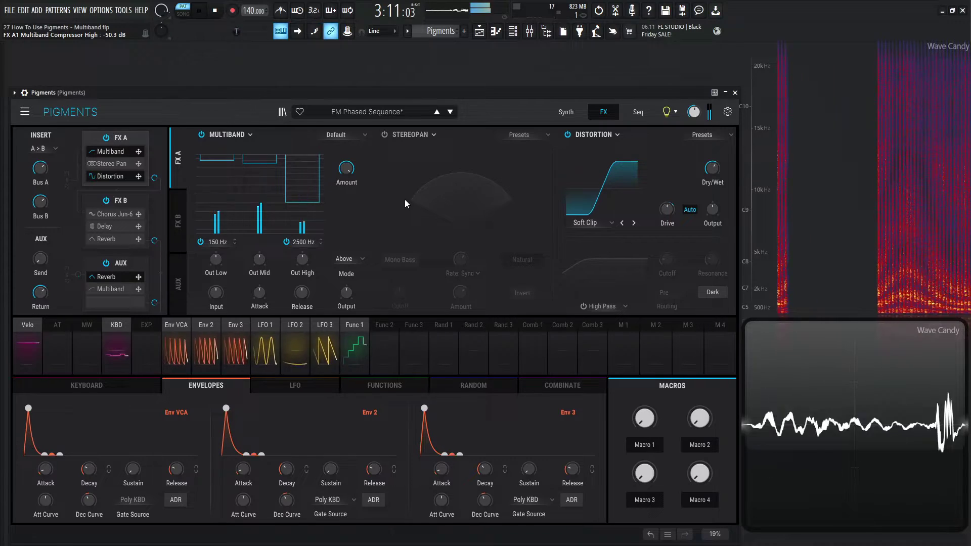
key("space")
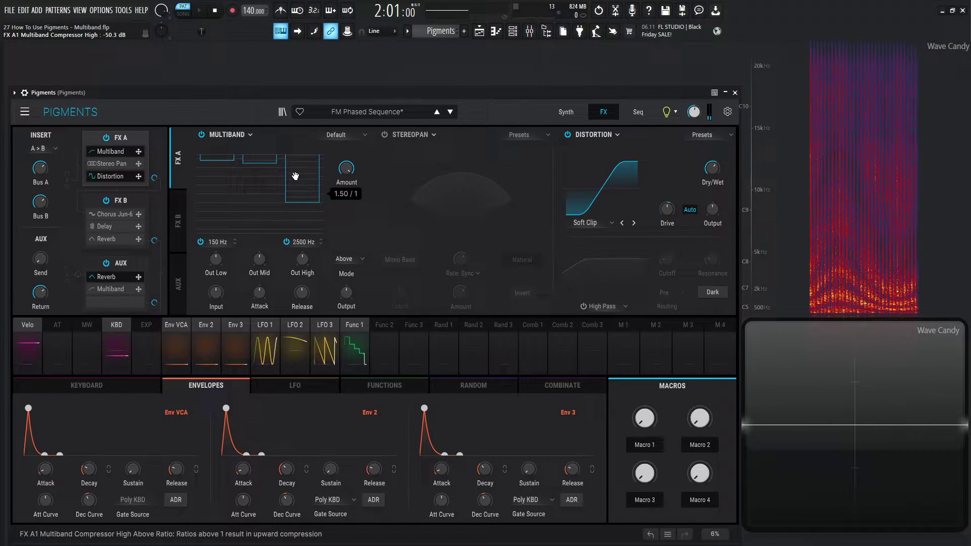
Step: Raise the high band's above ratio to 5.17:1 and set its threshold to -42.7 dB
left_click_drag(303, 176, 295, 155)
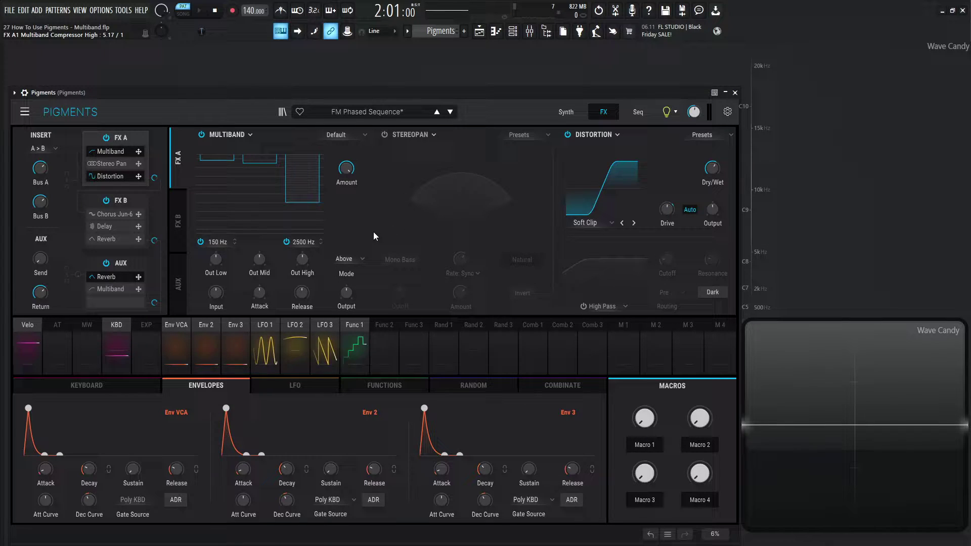
key("space")
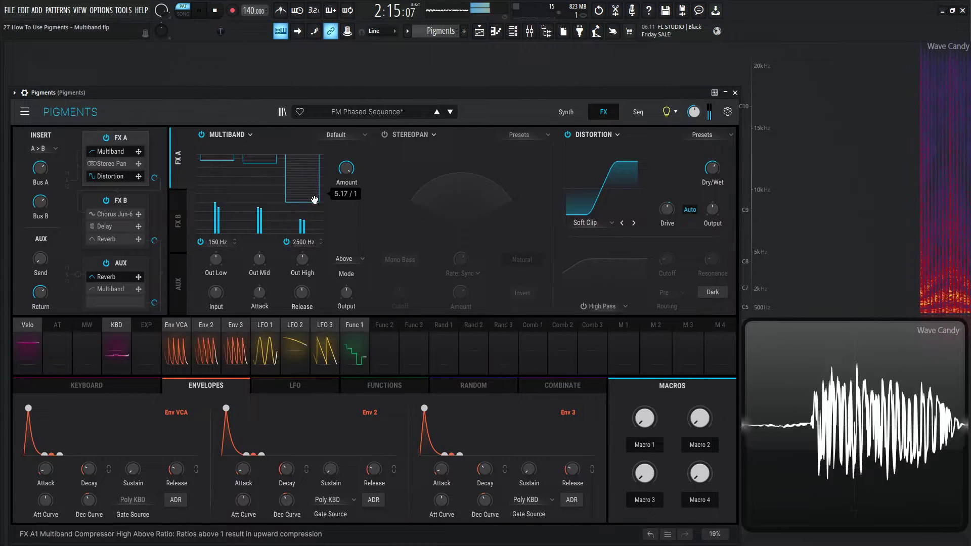
key("space")
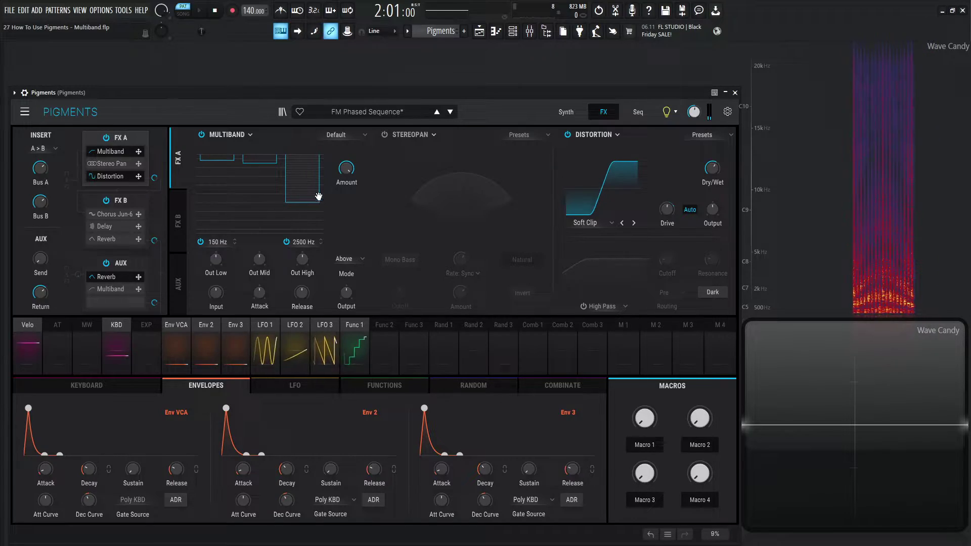
key("space")
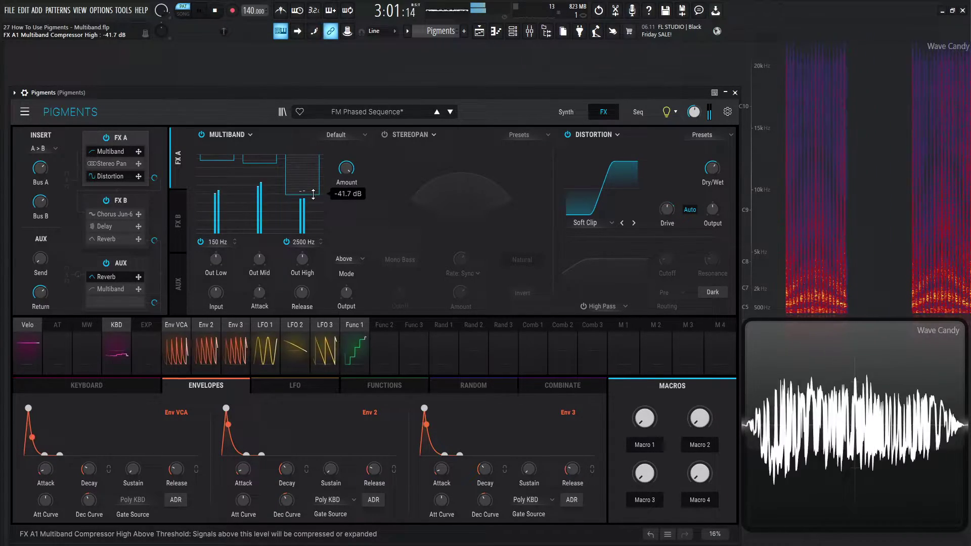
left_click_drag(313, 195, 313, 195)
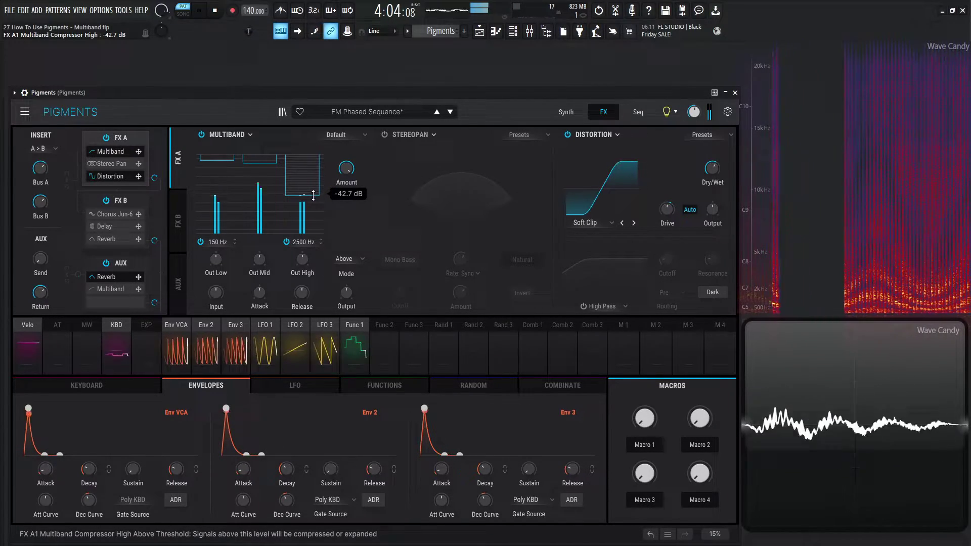
Step: Bypass the Distortion effect and set the high band threshold to -39.1 dB
key("space")
left_click(568, 135)
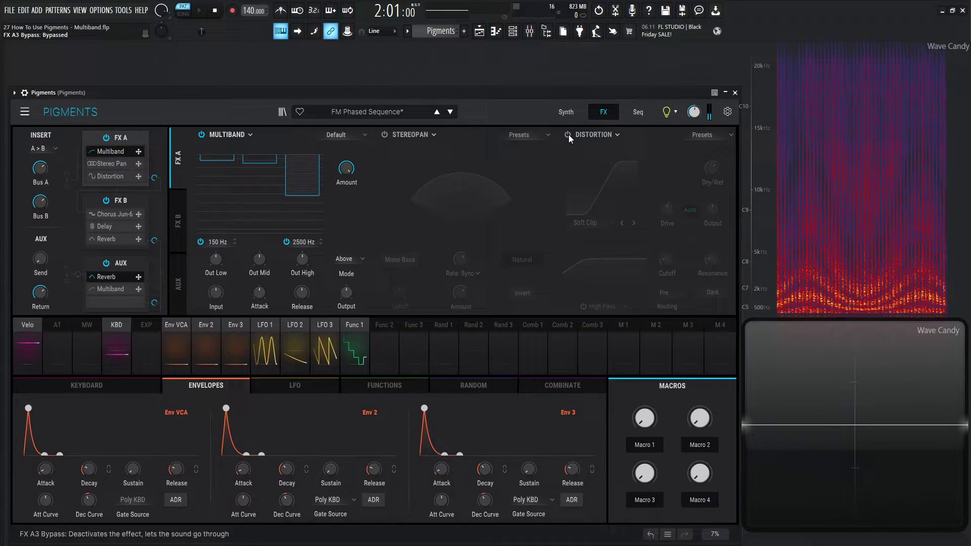
key("space")
left_click_drag(312, 195, 312, 205)
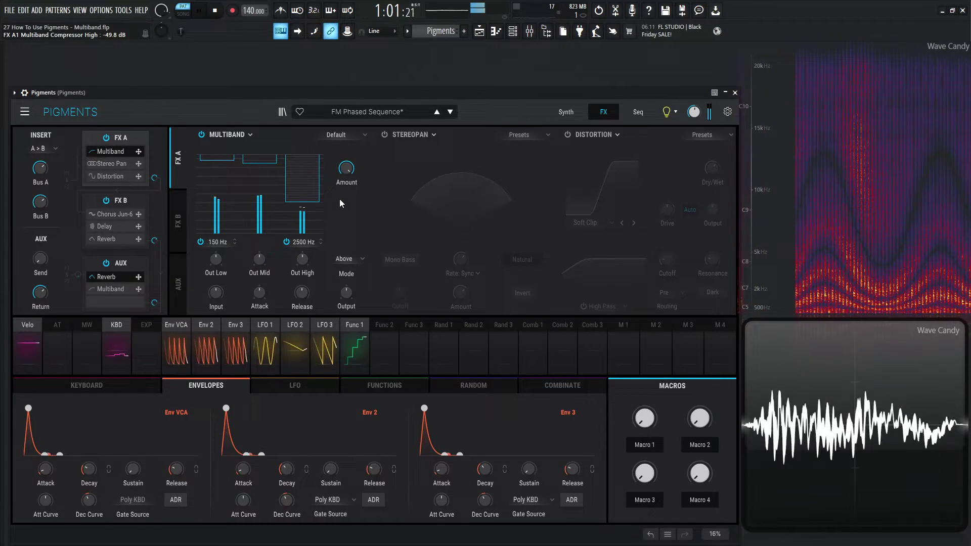
Step: Pull the mid band threshold down to about -57.5 dB while auditioning
left_click_drag(265, 163, 261, 201)
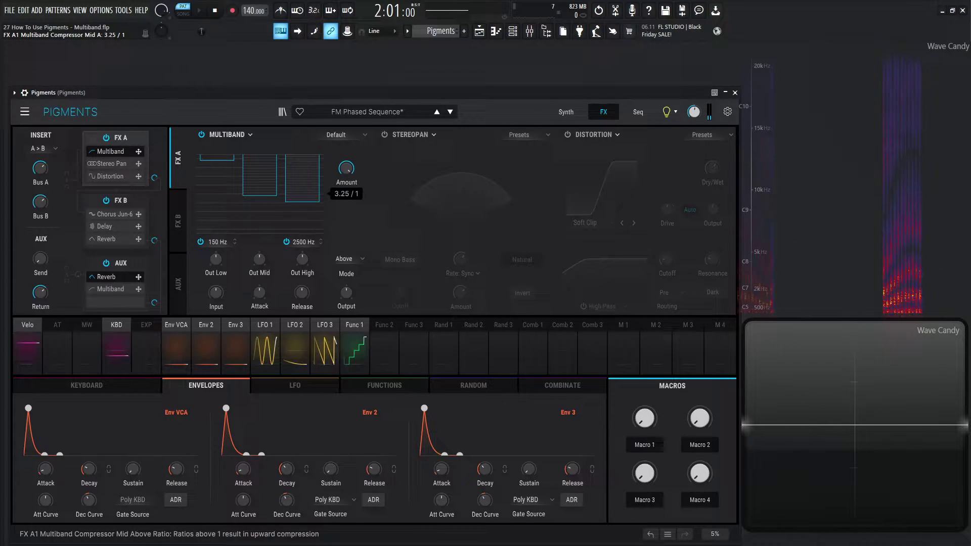
key("space")
left_click_drag(262, 188, 268, 208)
key("space")
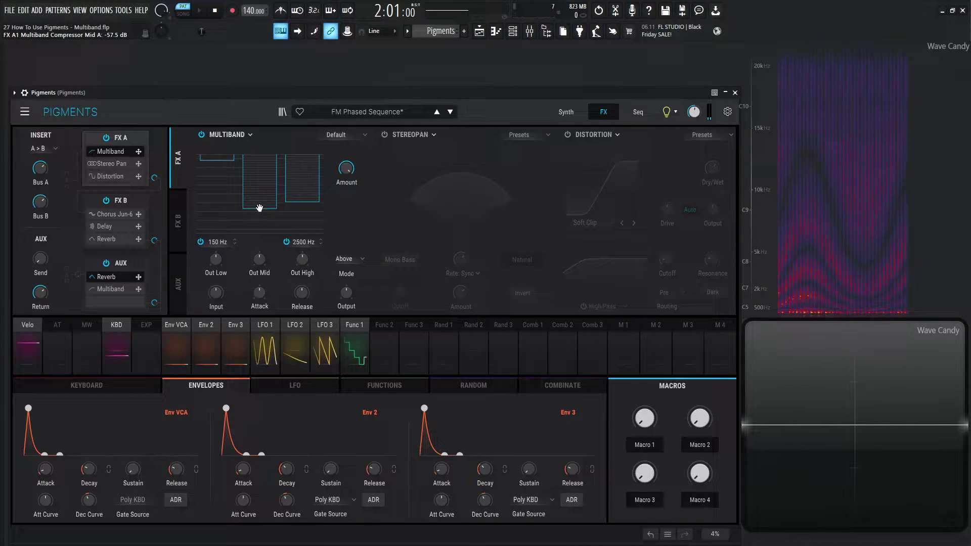
Step: Try a single-band Compressor at -23.5 dB threshold, then reload Multiband Default and lower mid threshold to -32 dB
left_click(212, 134)
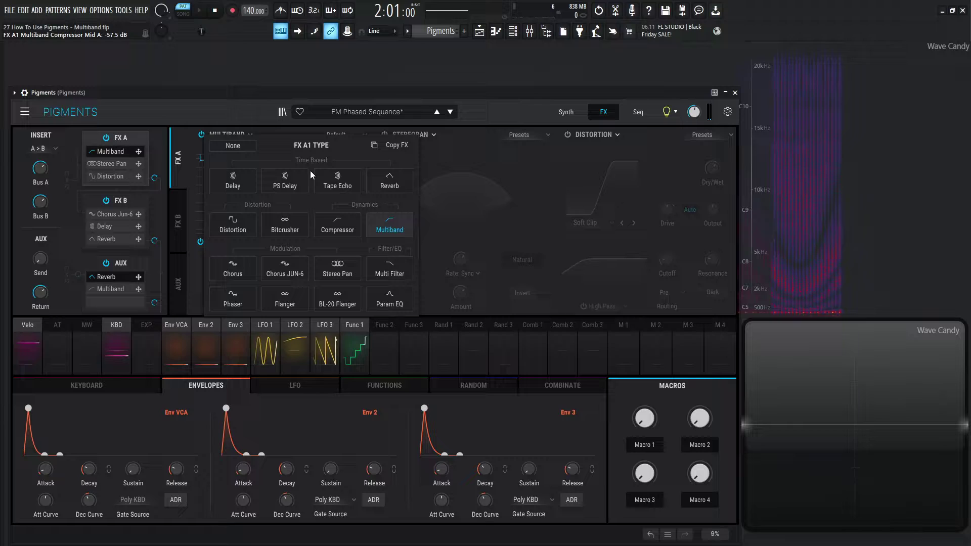
left_click(338, 225)
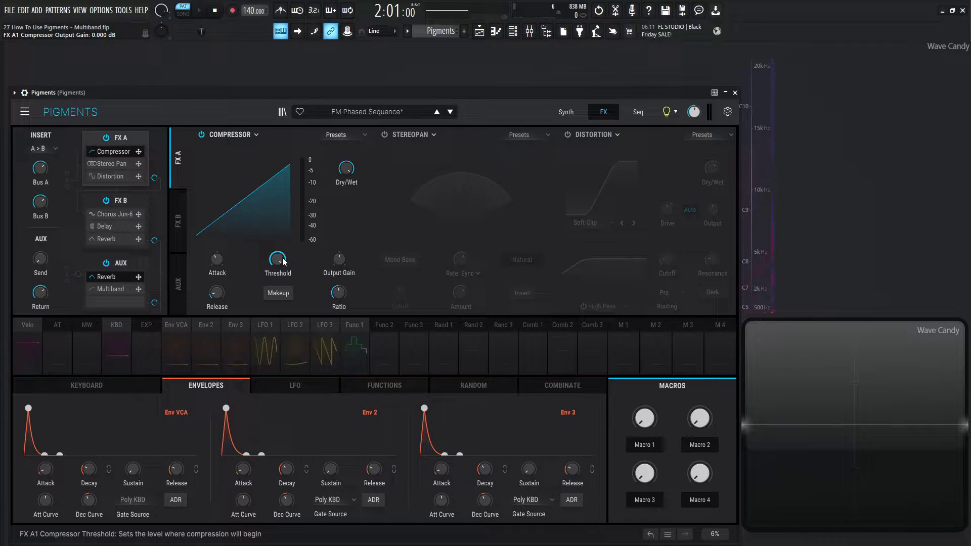
left_click_drag(289, 252, 258, 191)
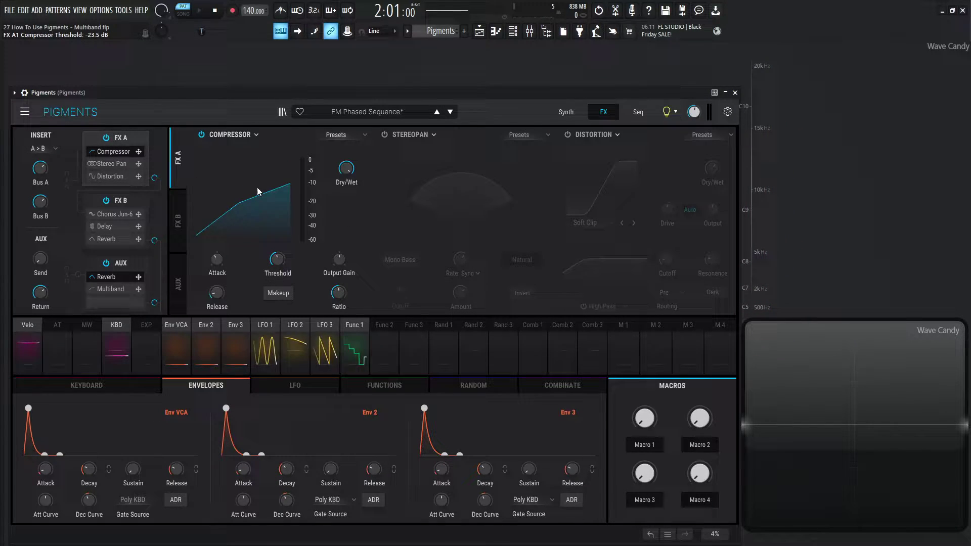
left_click(240, 135)
left_click(390, 228)
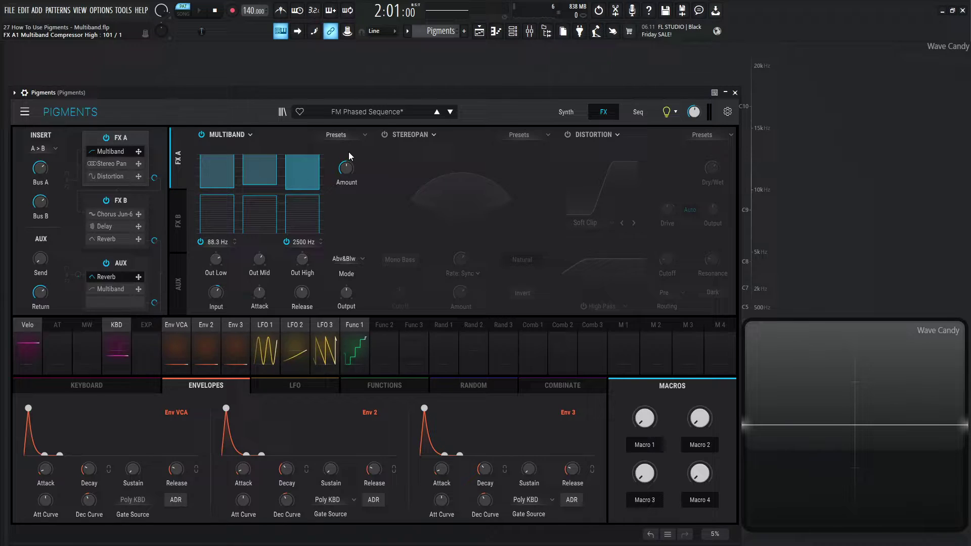
left_click(349, 134)
left_click(336, 163)
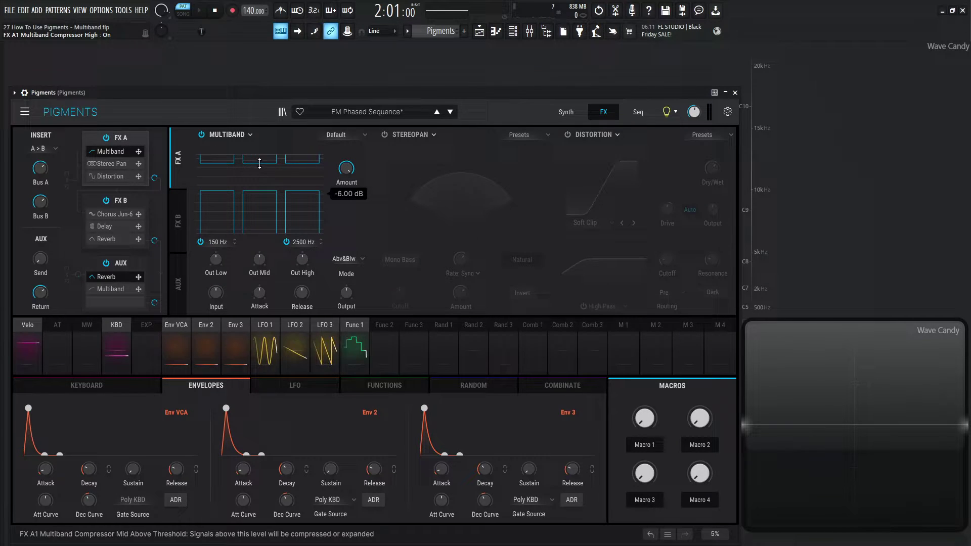
left_click_drag(264, 173, 264, 187)
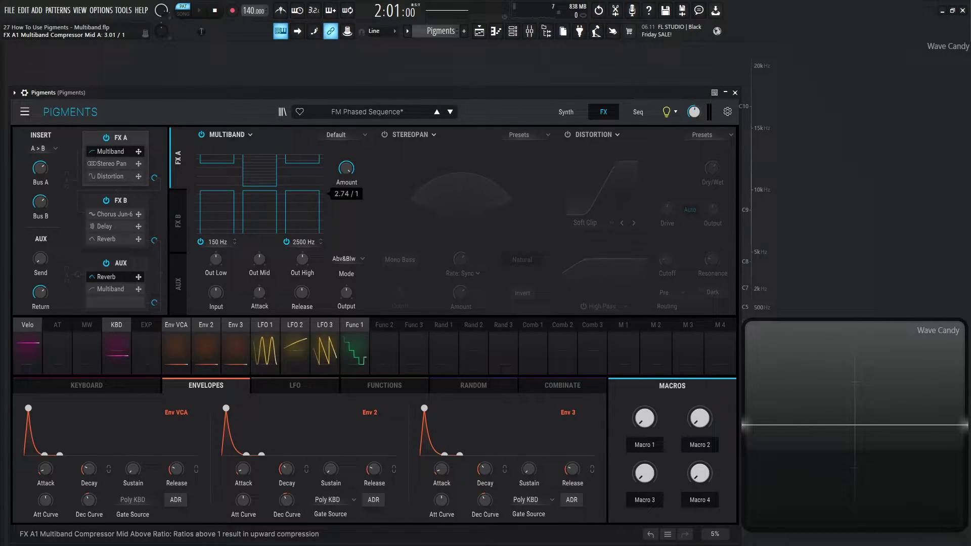
Step: Try the Compressor at a 14.5:1 ratio, then return to Multiband with its Default preset
left_click(236, 135)
left_click(328, 211)
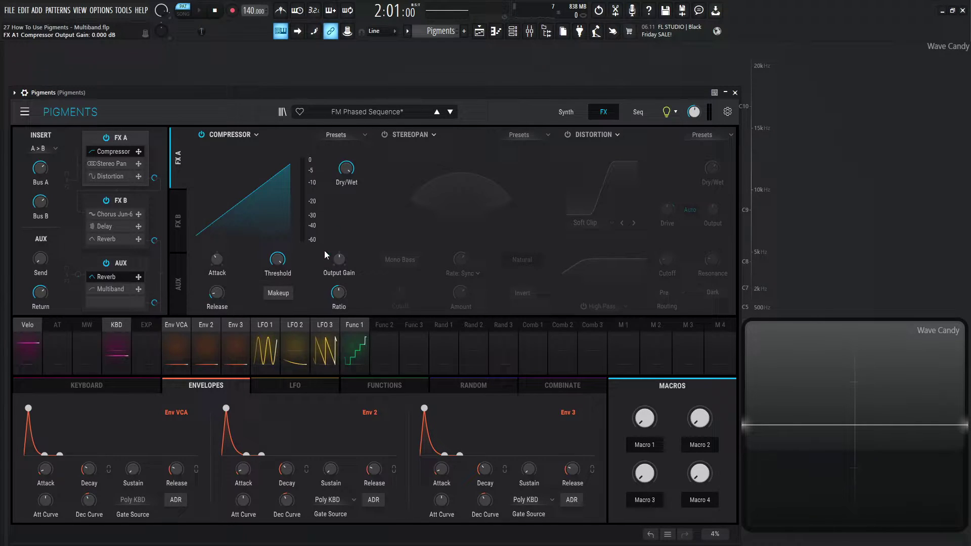
left_click_drag(346, 299, 346, 260)
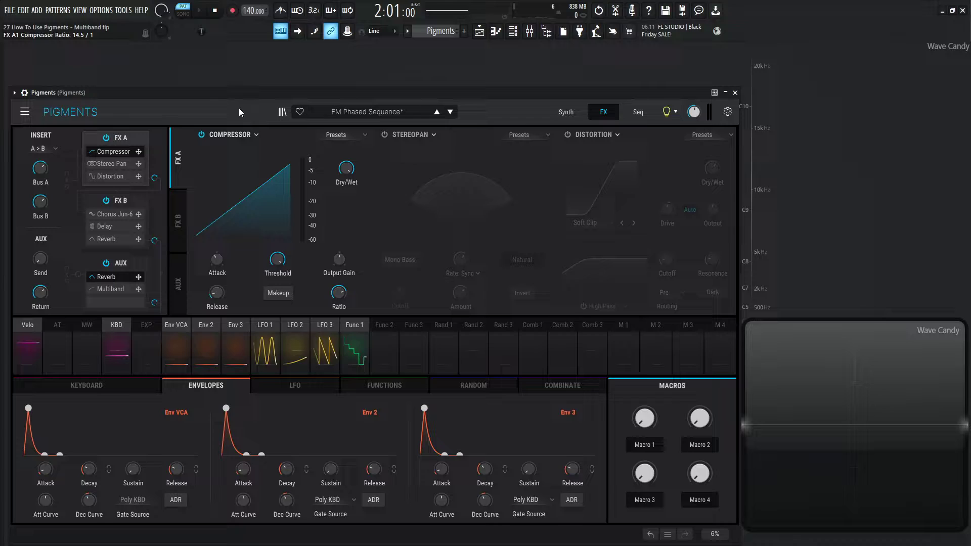
left_click(238, 135)
left_click(389, 224)
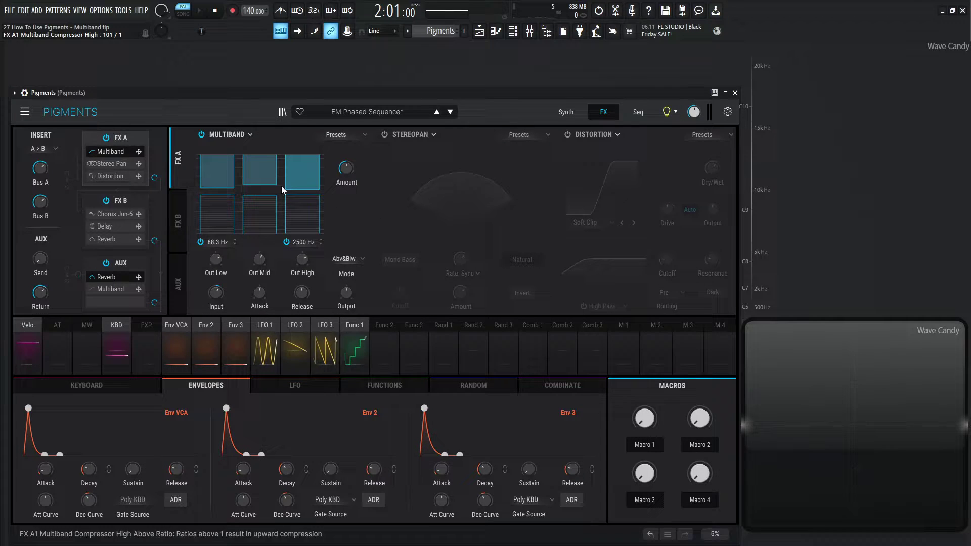
left_click(349, 135)
left_click(335, 163)
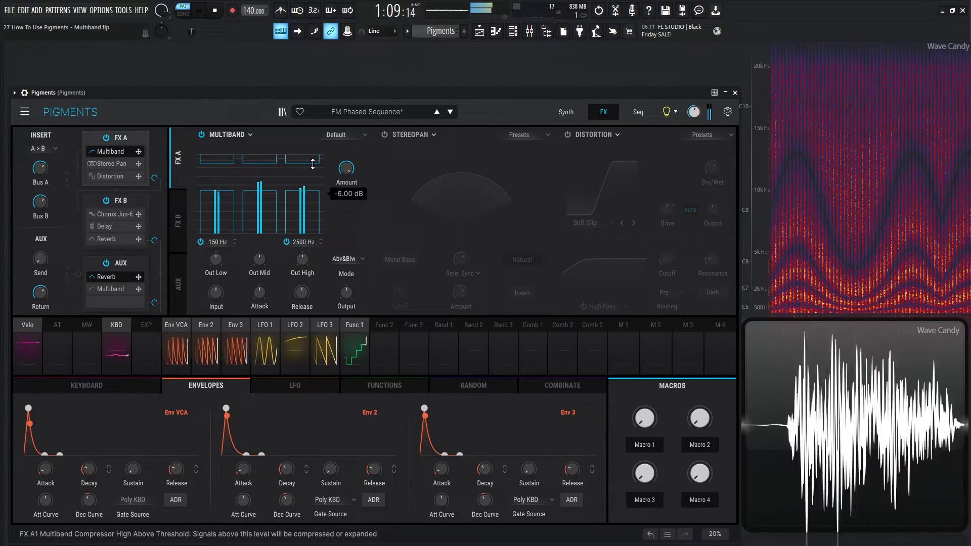
Step: Nudge the low band threshold and set the compression mode to Above, auditioning it
key("space")
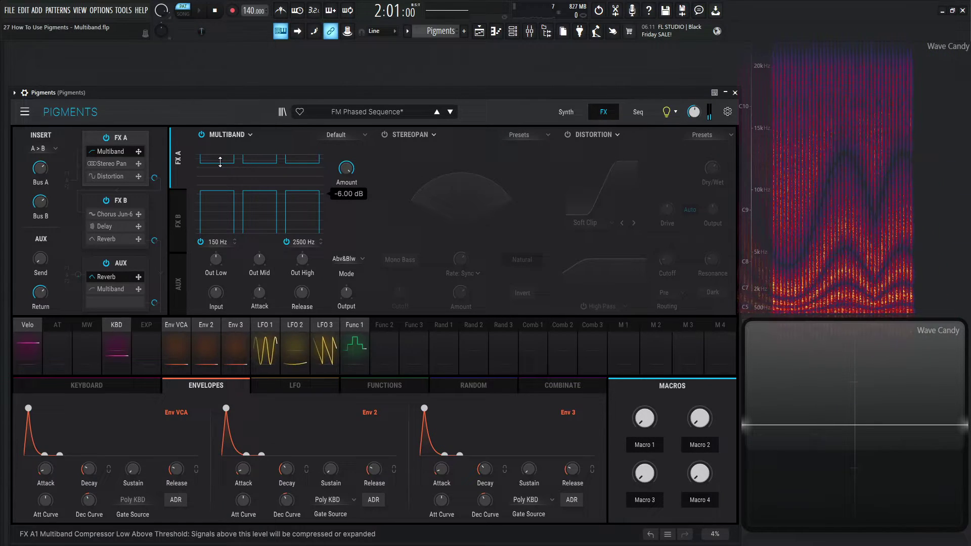
left_click_drag(220, 162, 224, 197)
left_click(344, 259)
left_click(373, 290)
key("space")
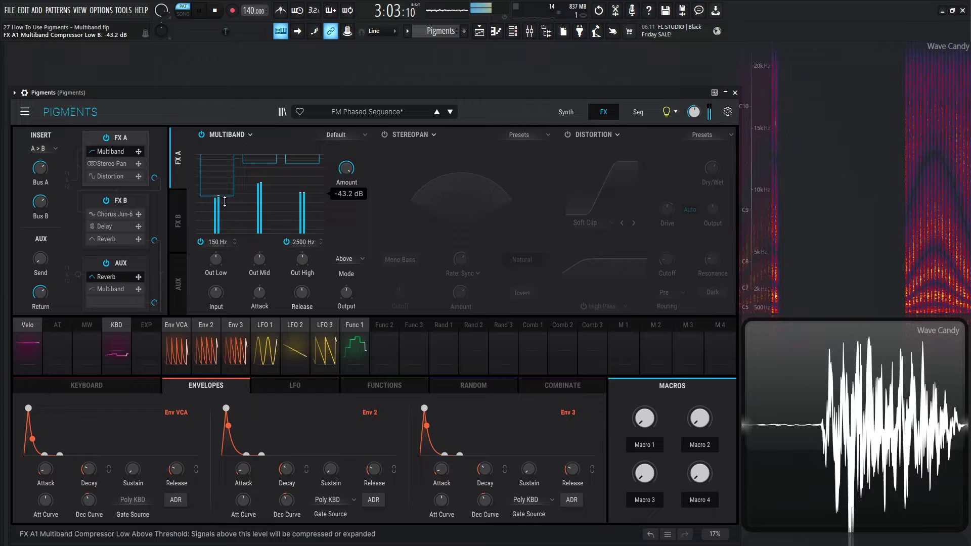
key("space")
Step: Raise the low band ratio and set thresholds: low -41.7, mid -16.2, high -44.7 dB
left_click_drag(225, 188, 225, 177)
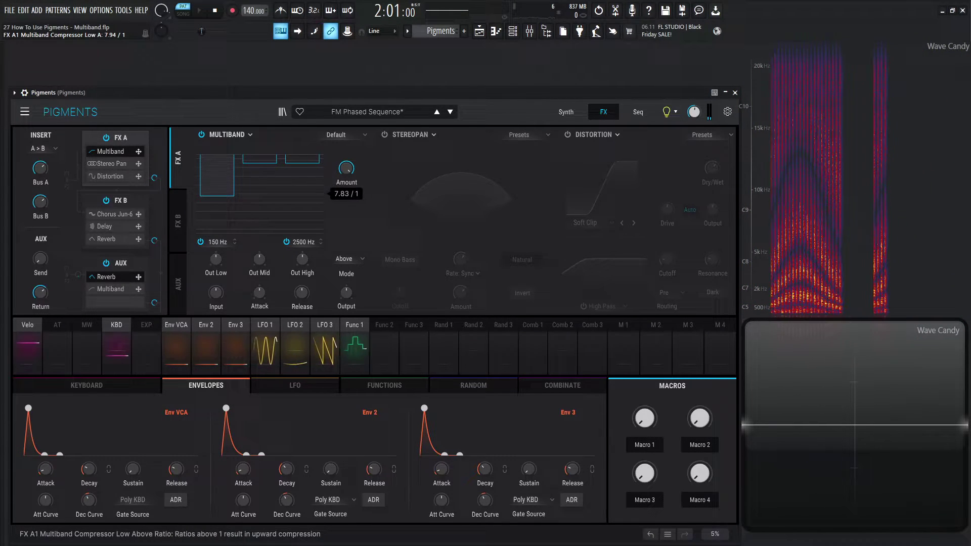
key("space")
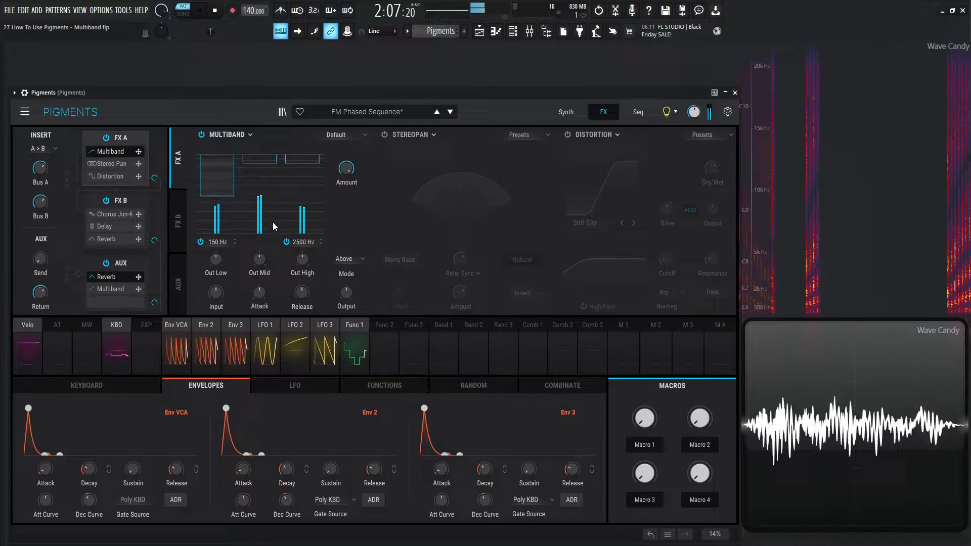
left_click_drag(226, 195, 226, 194)
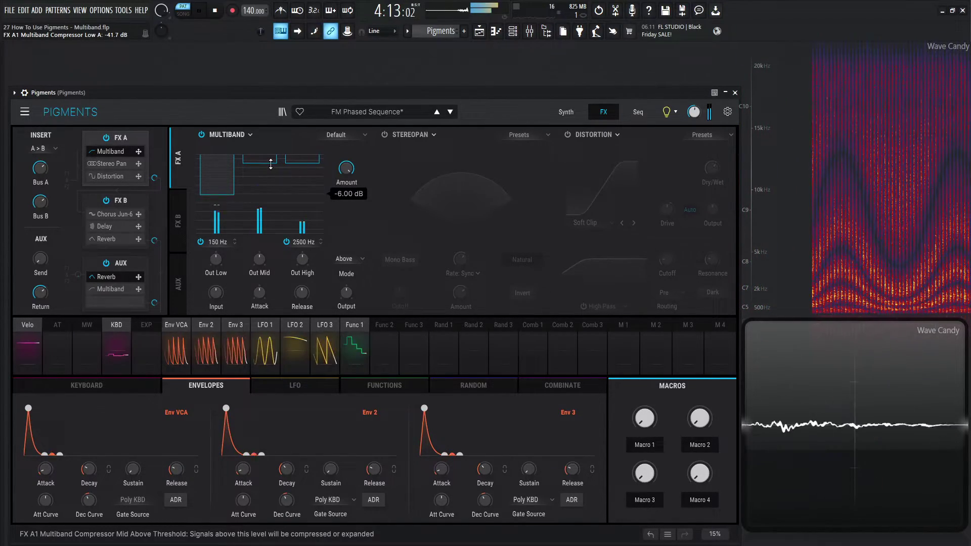
left_click_drag(271, 164, 269, 177)
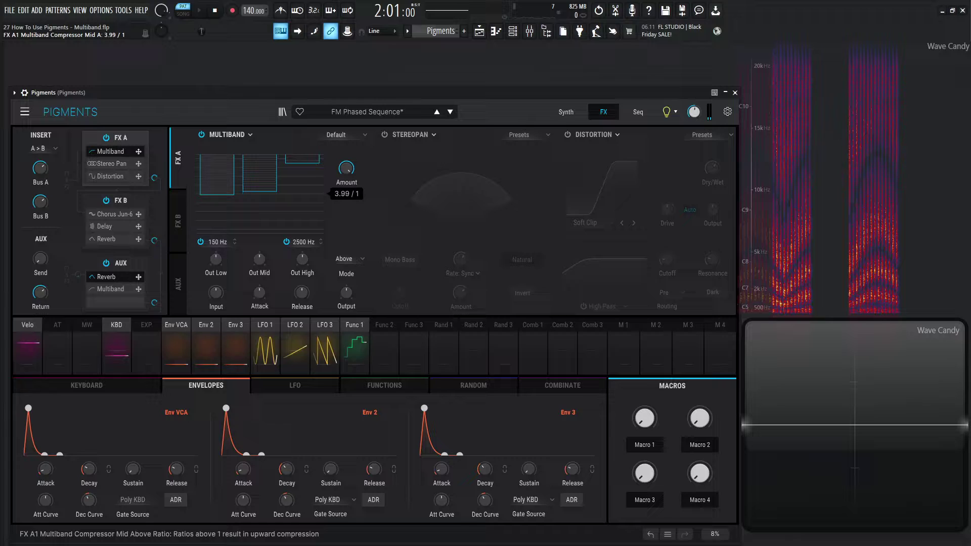
key("space")
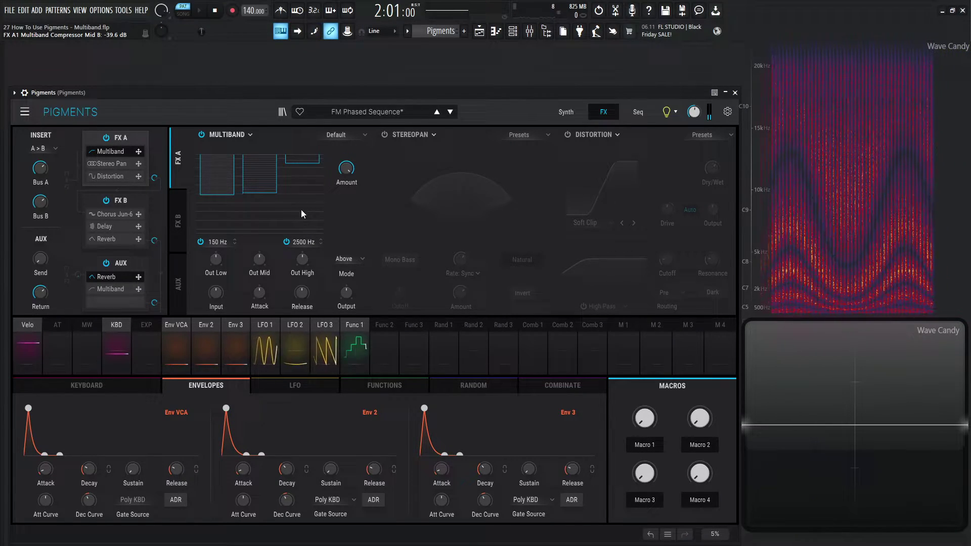
key("space")
mouse_move(313, 163)
left_mouse_down()
mouse_move(310, 196)
mouse_move(308, 168)
left_mouse_up()
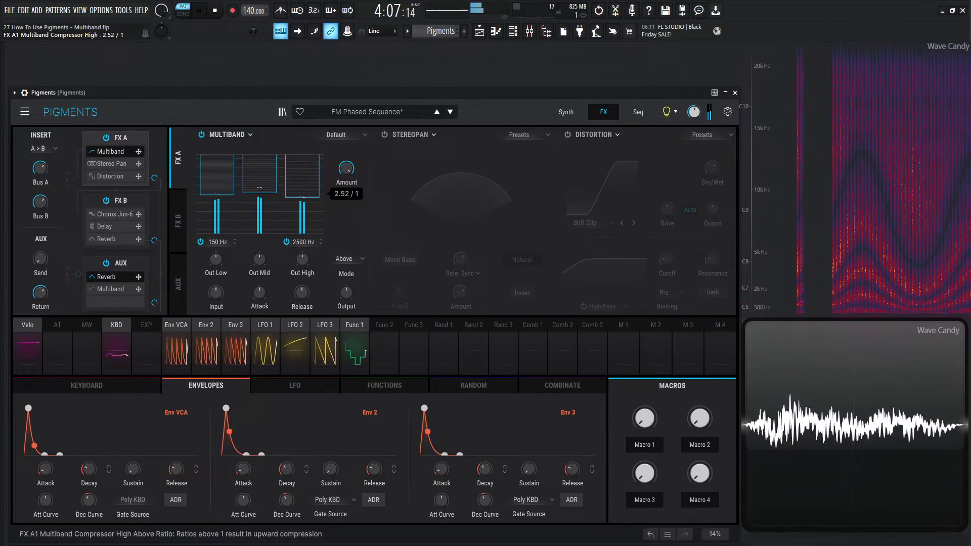
Step: Switch the Multiband compression mode to Above & Below
key("space")
left_click(351, 260)
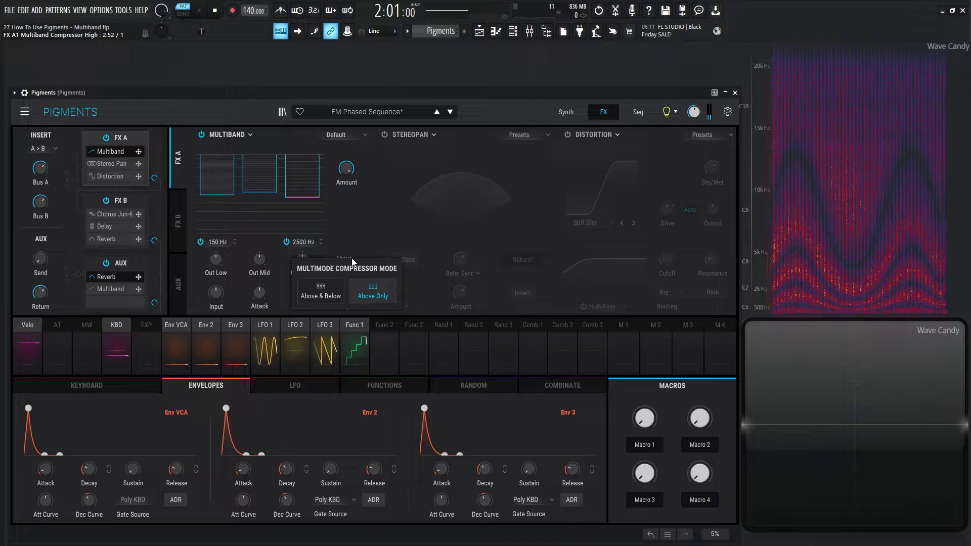
left_click(415, 290)
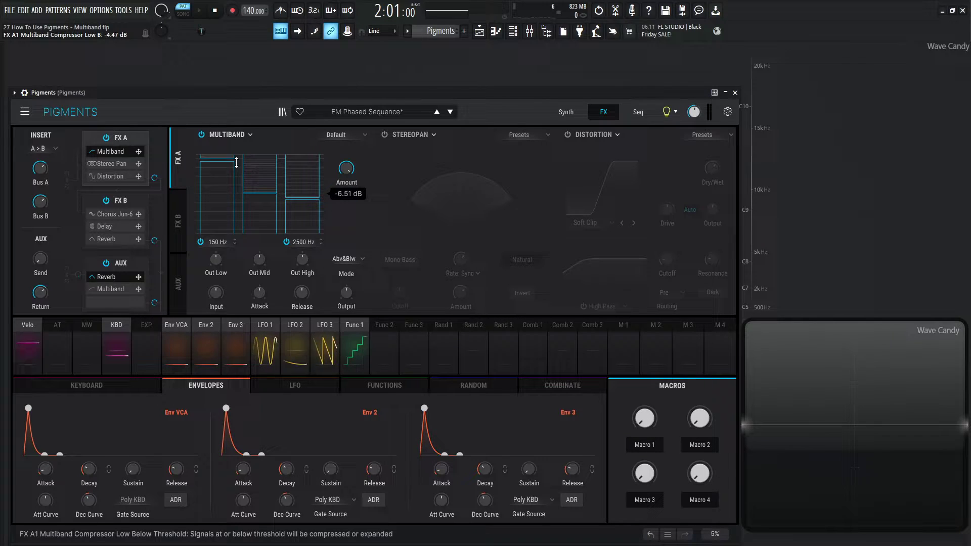
Step: Push each band's above thresholds to the top and the low band's below-threshold to the bottom
mouse_move(236, 162)
left_mouse_down()
mouse_move(234, 184)
mouse_move(232, 150)
left_mouse_up()
left_click_drag(262, 185, 267, 138)
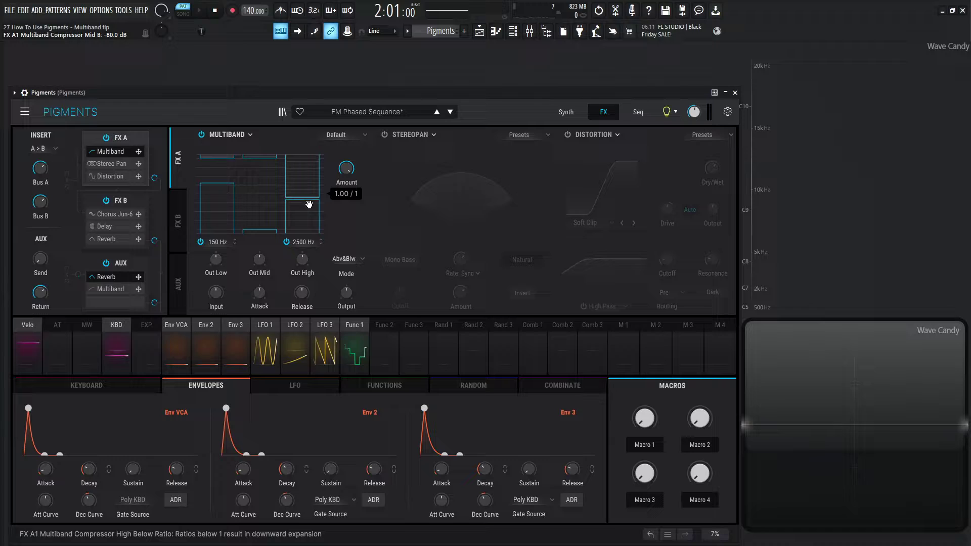
left_click_drag(310, 201, 311, 151)
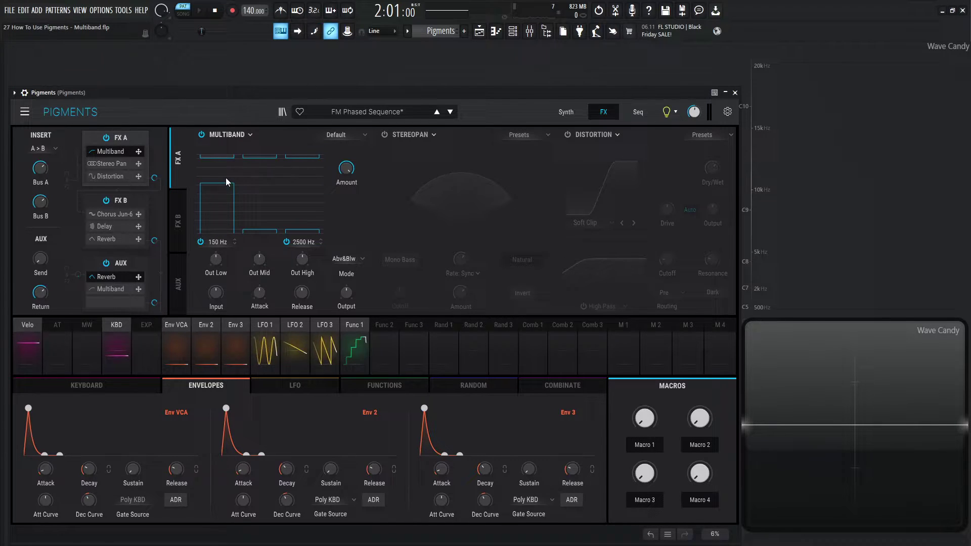
left_click_drag(223, 182, 222, 231)
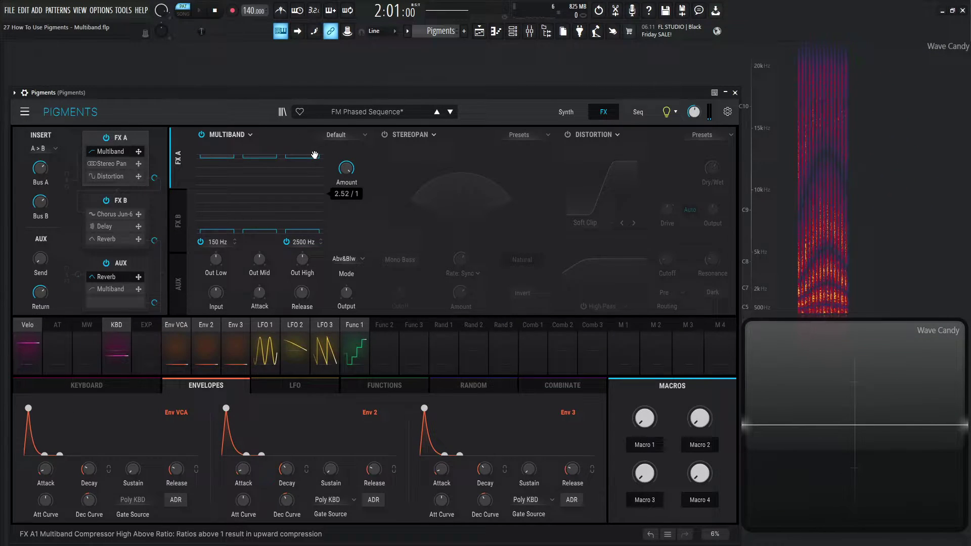
Step: Lift the high band's below-threshold into the expansion range, auditioning before and after
key("space")
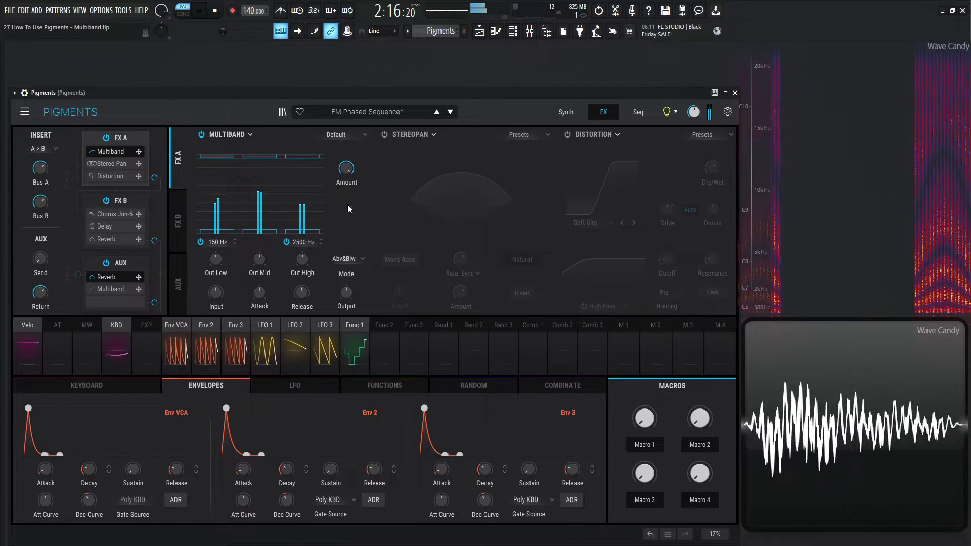
key("space")
left_click_drag(304, 231, 308, 210)
key("space")
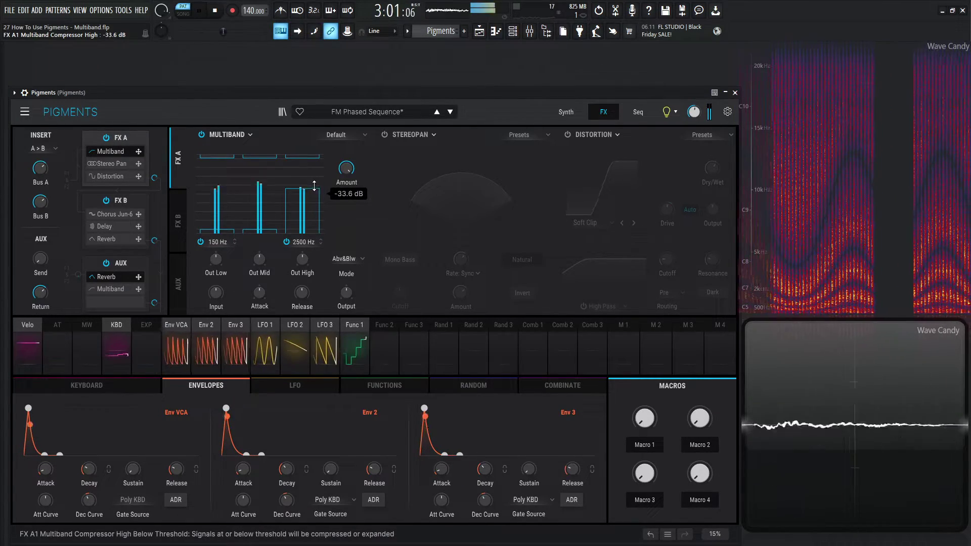
key("space")
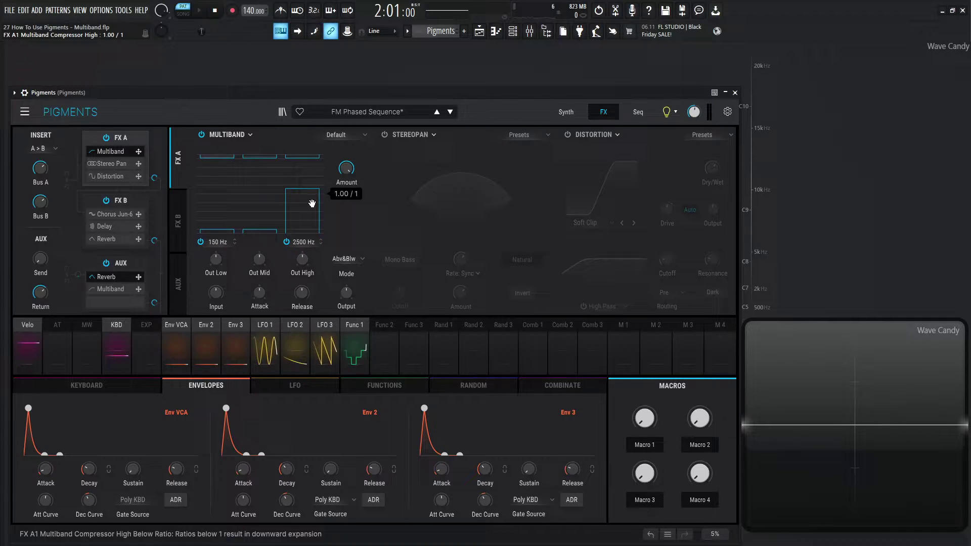
Step: Set the high band's below ratio to 0.250:1 and settle its below-threshold near -62.2 dB
key("space")
left_click_drag(309, 205, 312, 237)
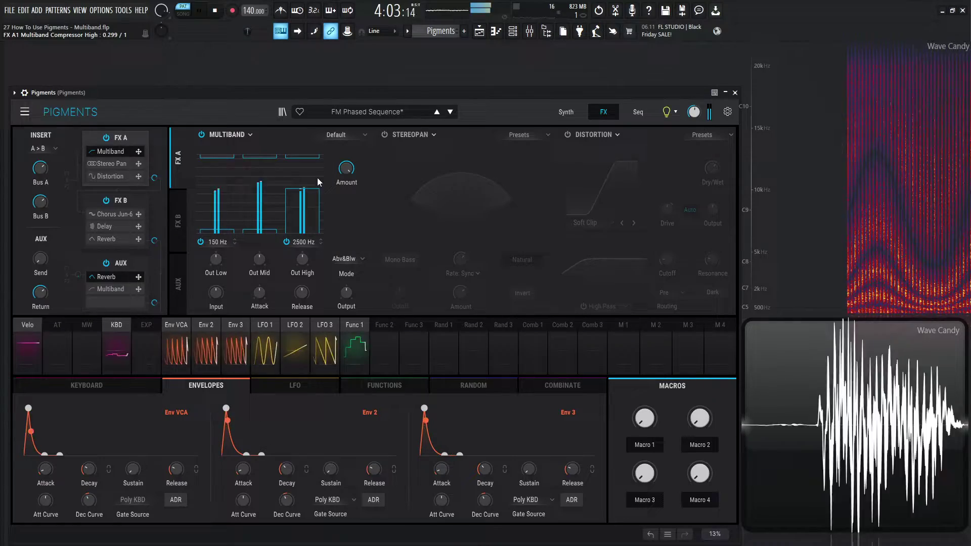
left_click_drag(318, 188, 317, 160)
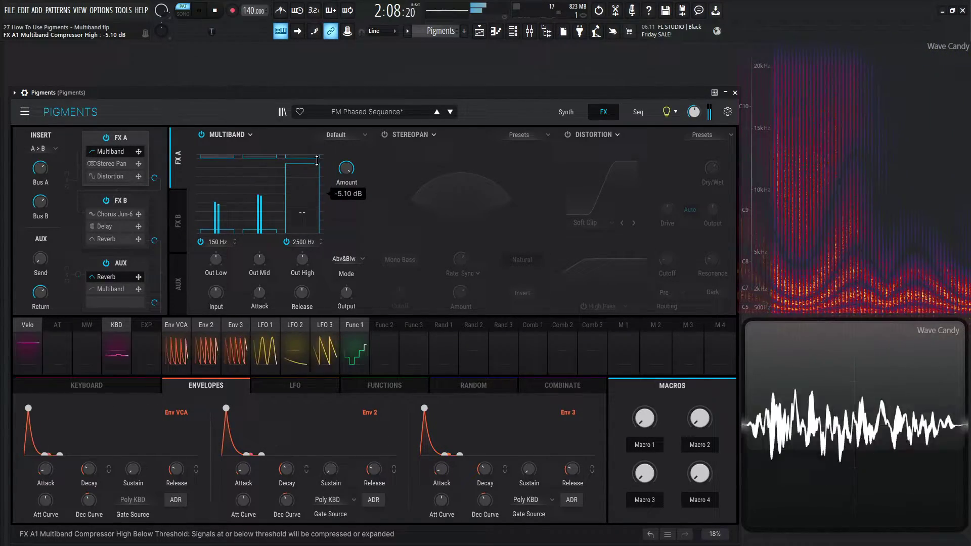
key("space")
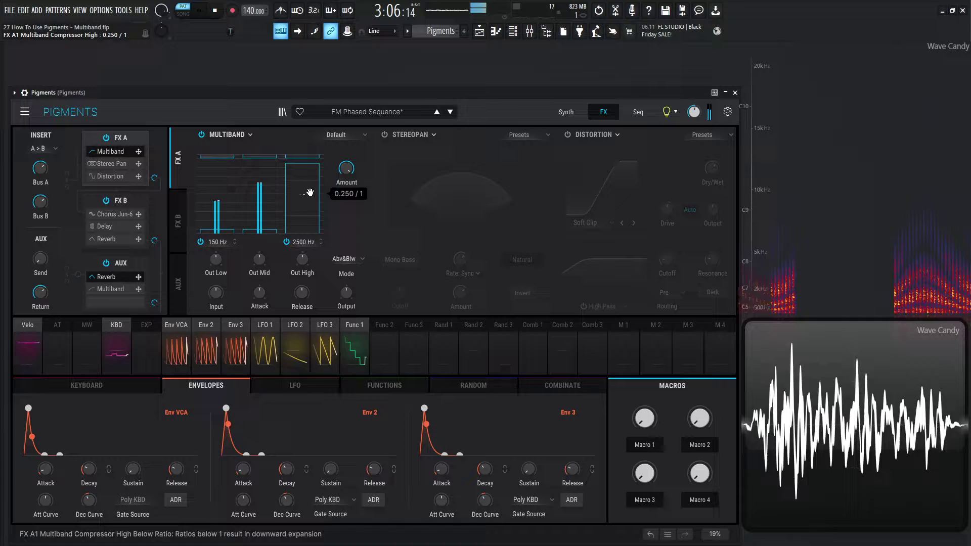
key("space")
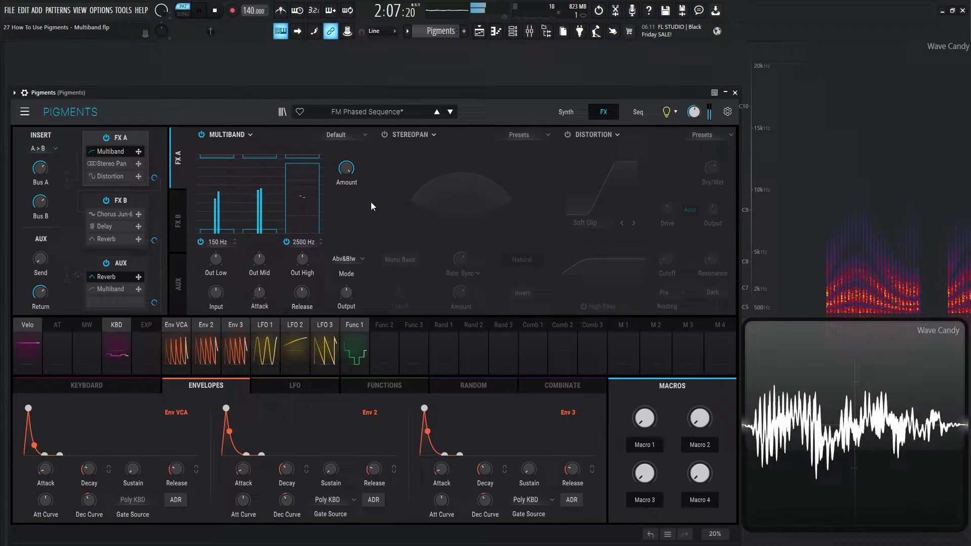
left_click_drag(312, 164, 308, 221)
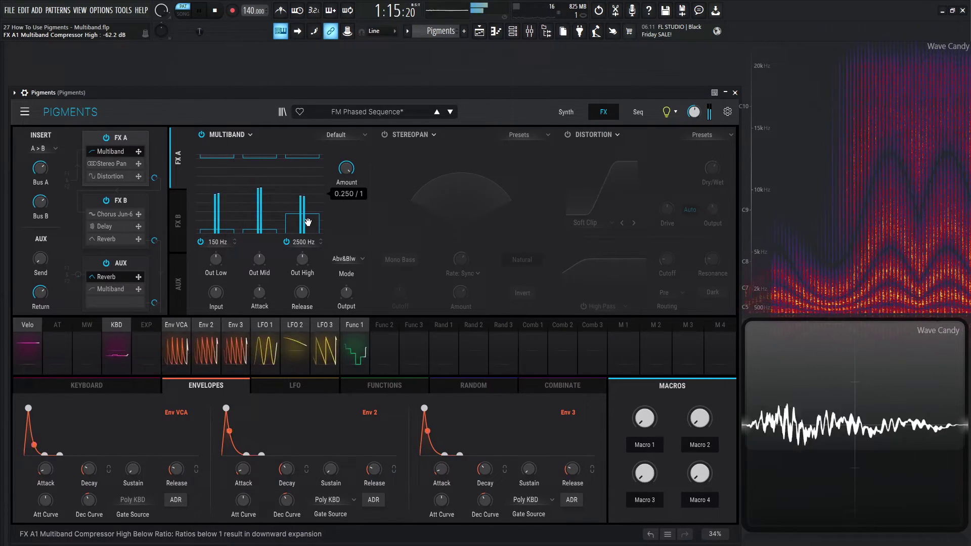
key("space")
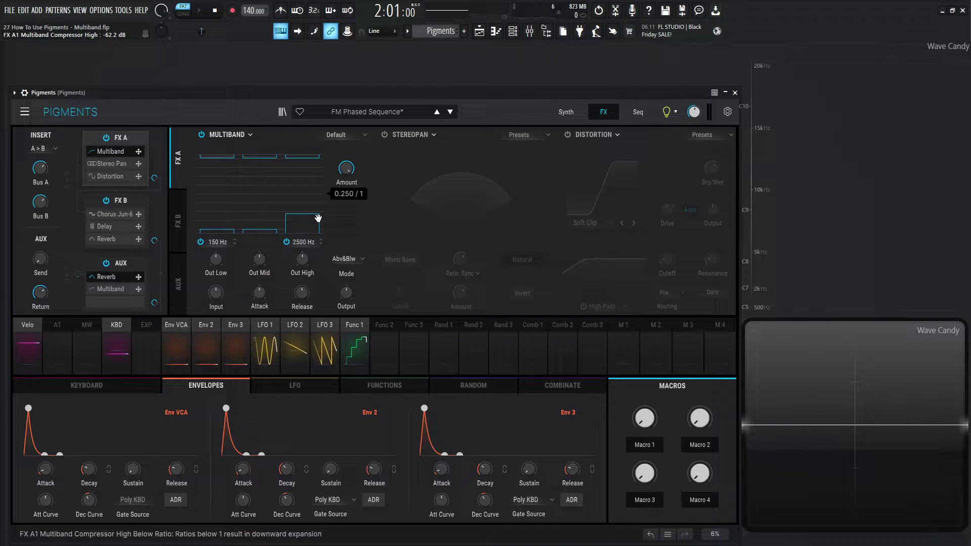
Step: Reset the high band's below ratio to 1:1, then audition it raised to about 2.6:1
key("space")
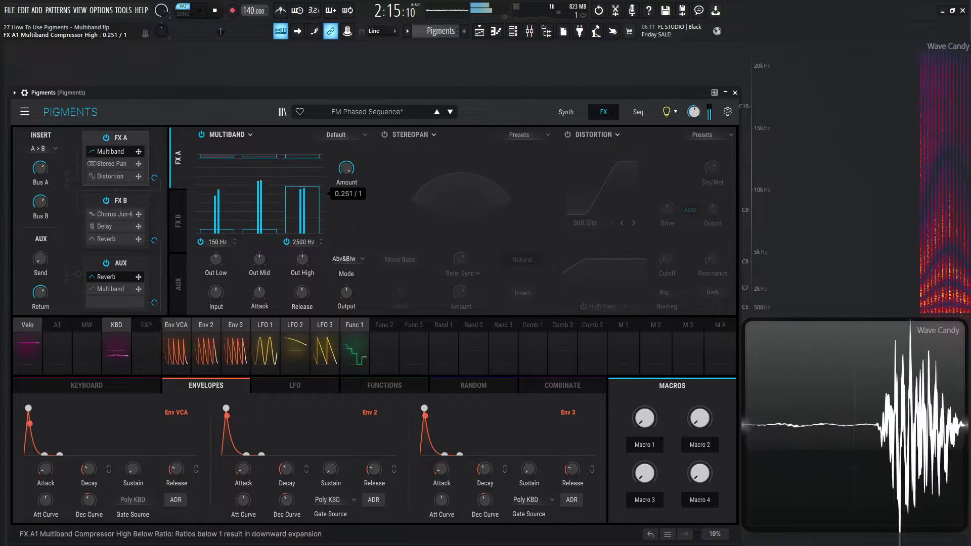
double_click(303, 209)
key("space")
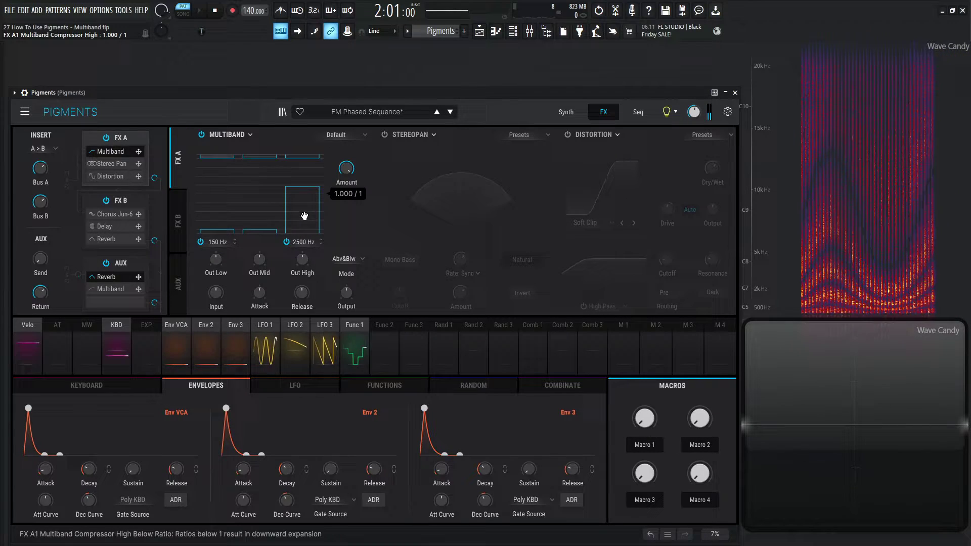
key("space")
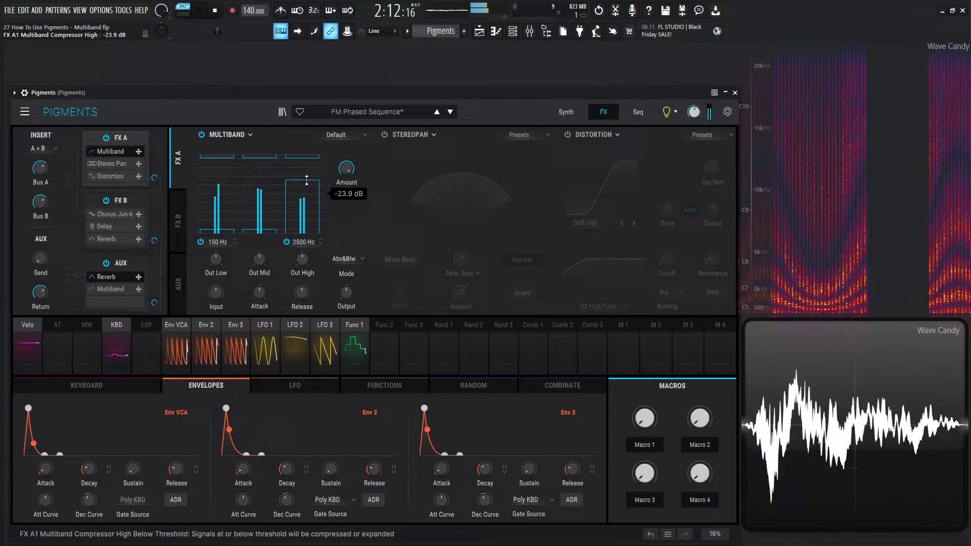
key("space")
left_click_drag(305, 199, 315, 182)
key("space")
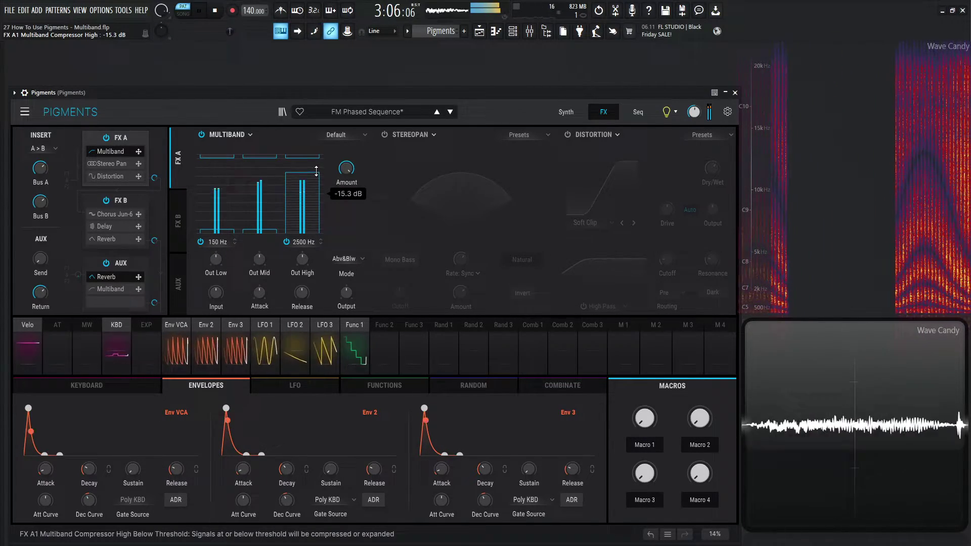
key("space")
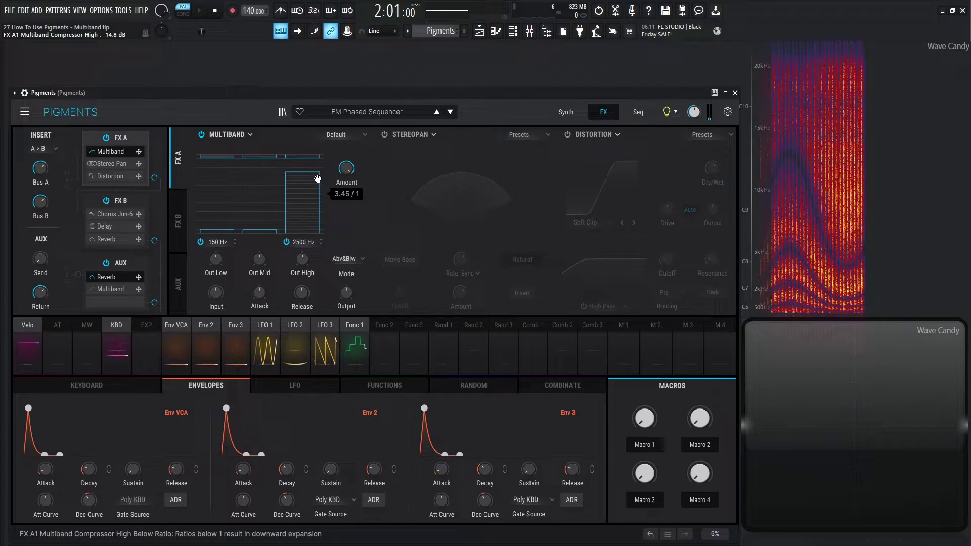
Step: Audition high-band thresholds of -44.8, -29.0 and -17.8 dB and a 3.40:1 ratio
key("space")
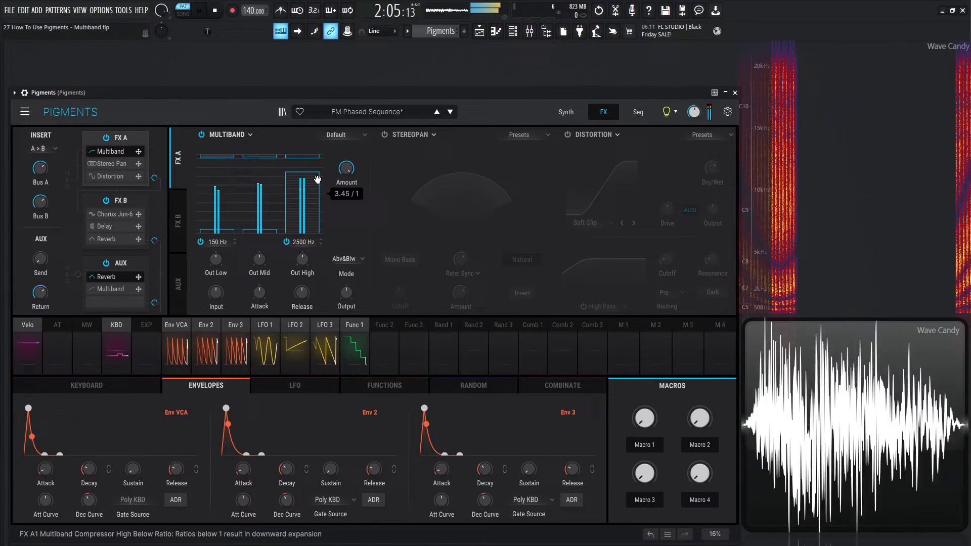
mouse_move(312, 173)
left_mouse_down()
mouse_move(312, 202)
mouse_move(312, 183)
left_mouse_up()
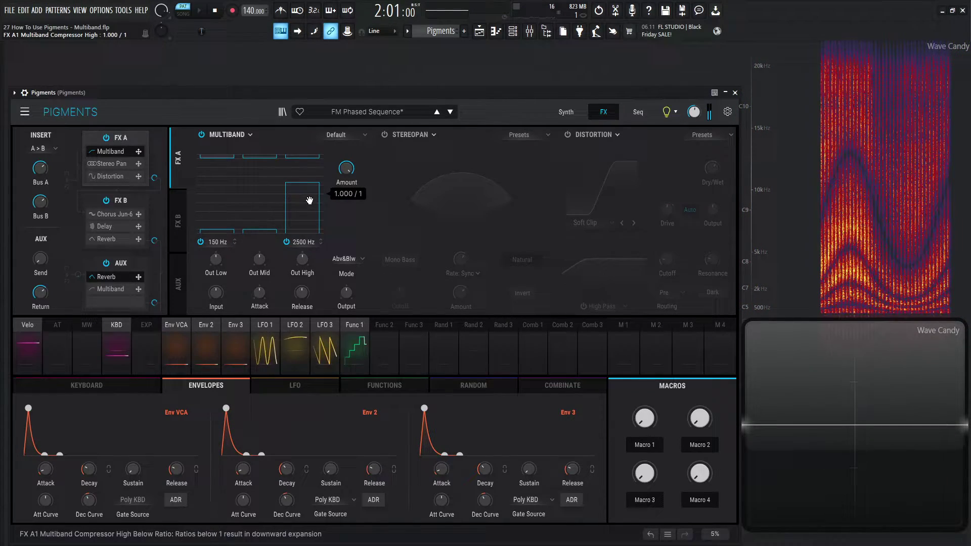
key("space")
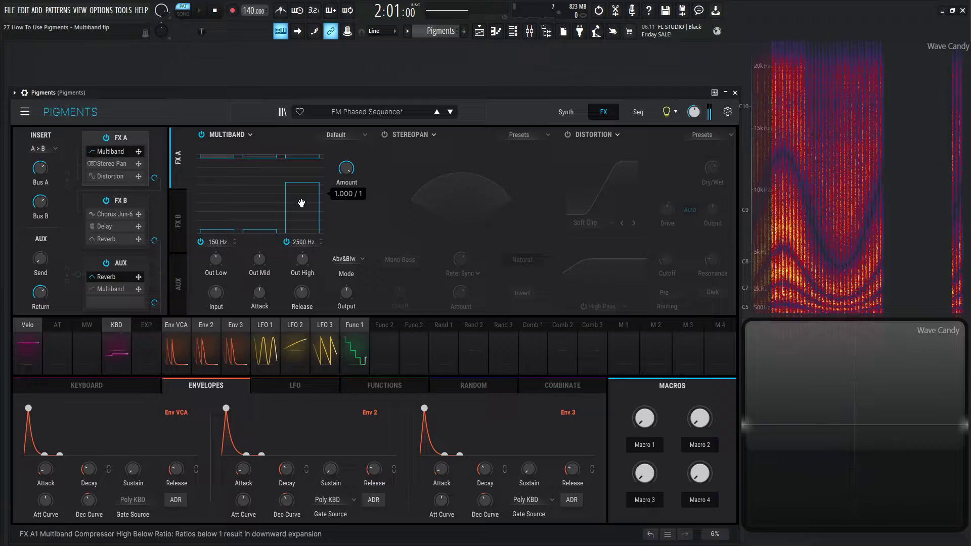
left_click_drag(316, 184, 316, 186)
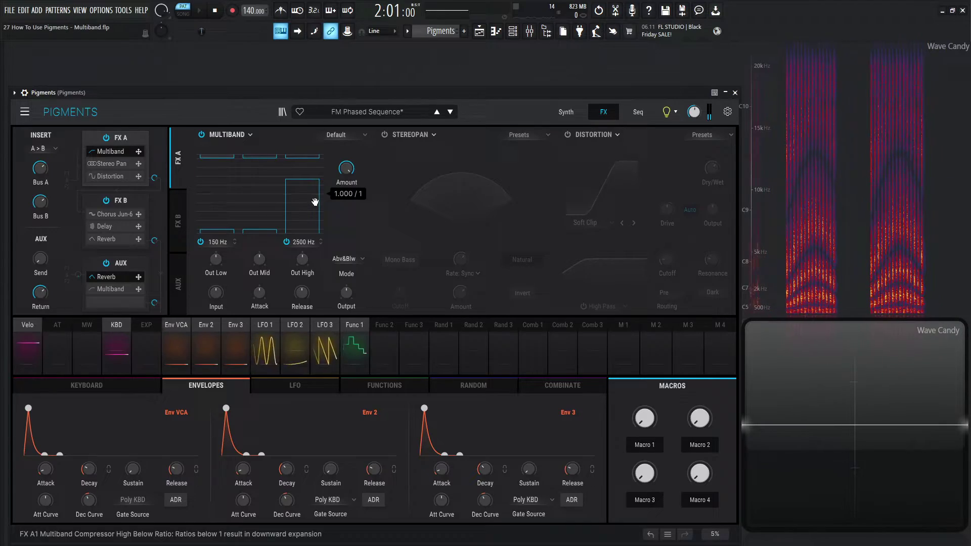
left_click_drag(303, 216, 303, 212)
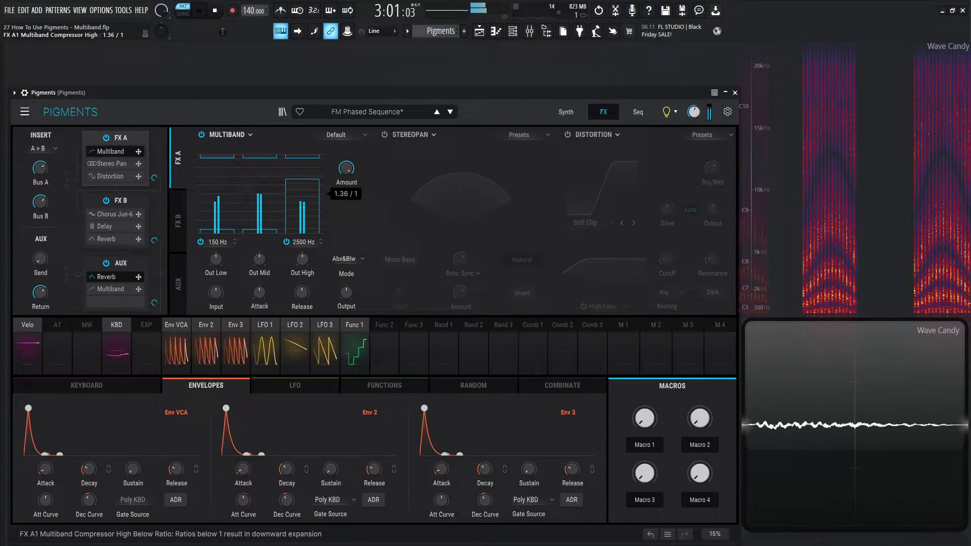
left_click_drag(303, 213, 303, 200)
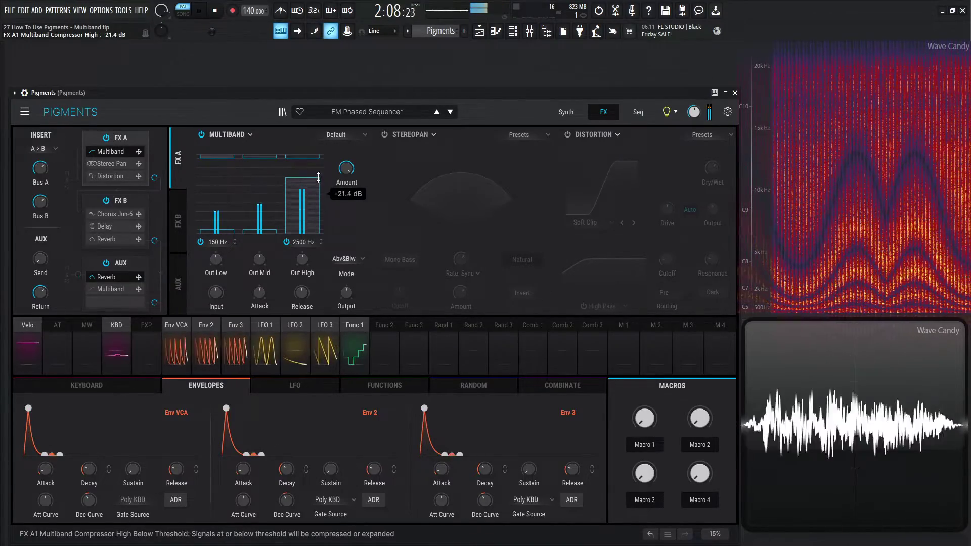
left_click_drag(318, 176, 319, 174)
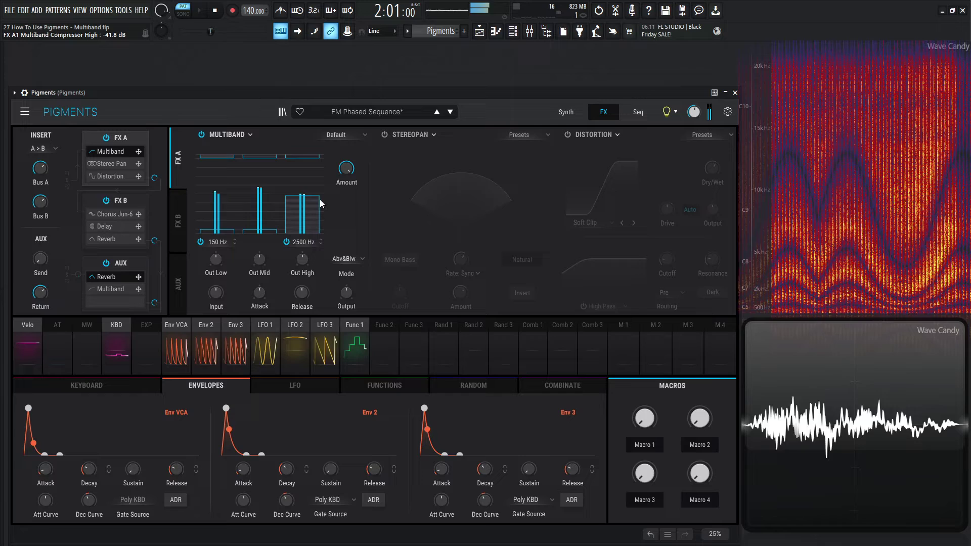
mouse_move(318, 200)
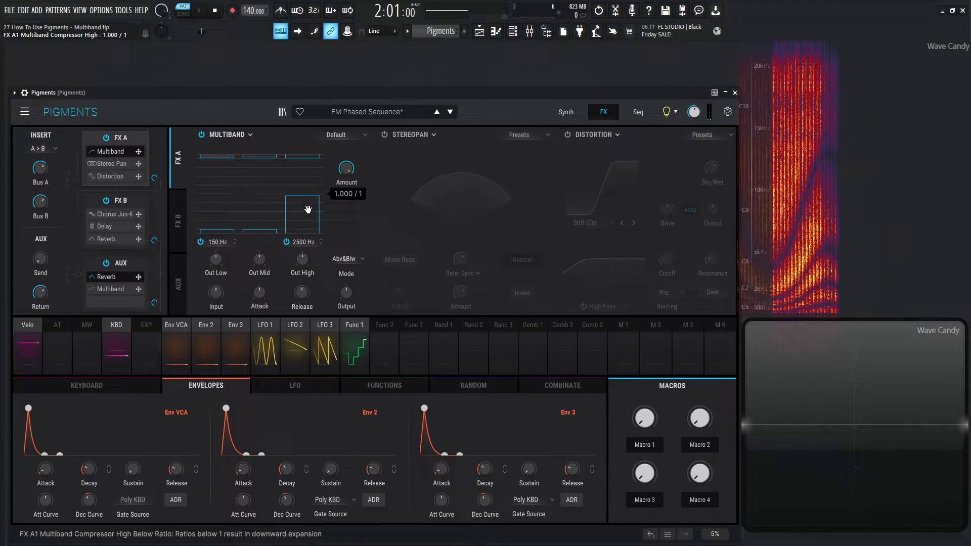
Step: Raise the low band's threshold from -80 dB and its below ratio, then lower its below threshold while listening
mouse_move(222, 226)
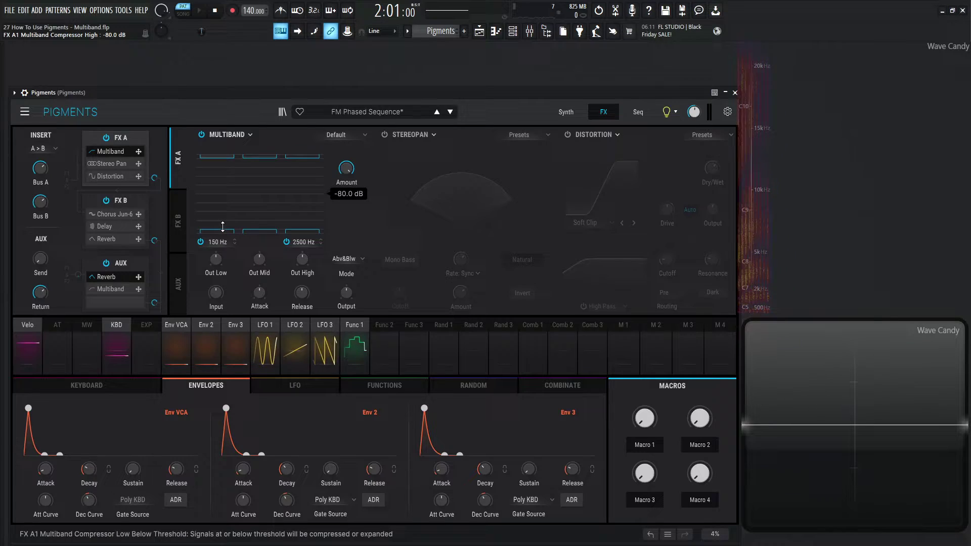
left_click_drag(223, 227, 234, 170)
key("space")
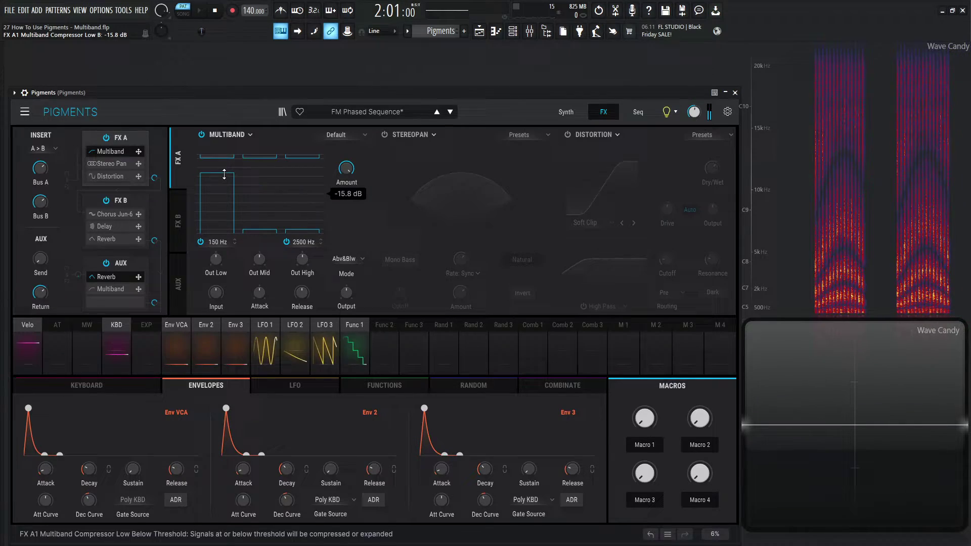
key("space")
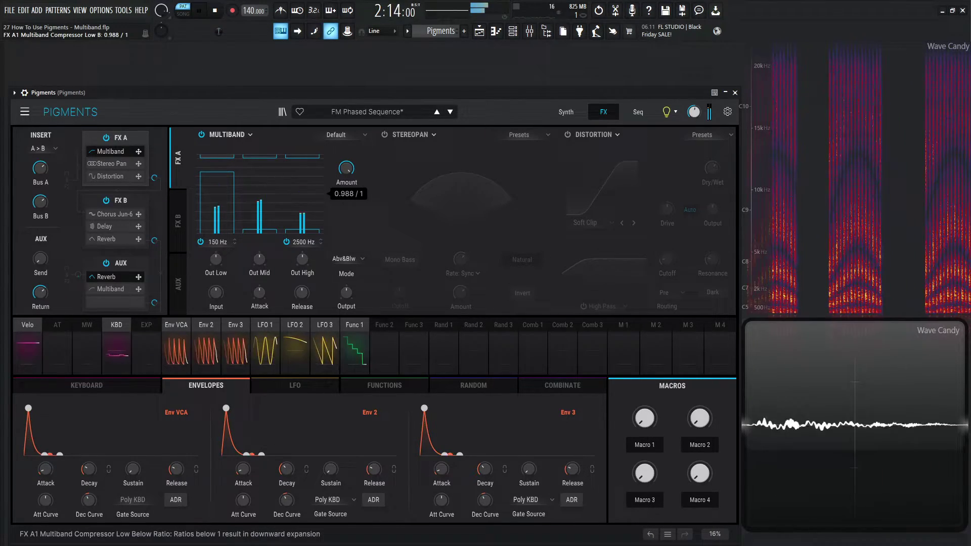
left_click_drag(217, 203, 233, 182)
key("space")
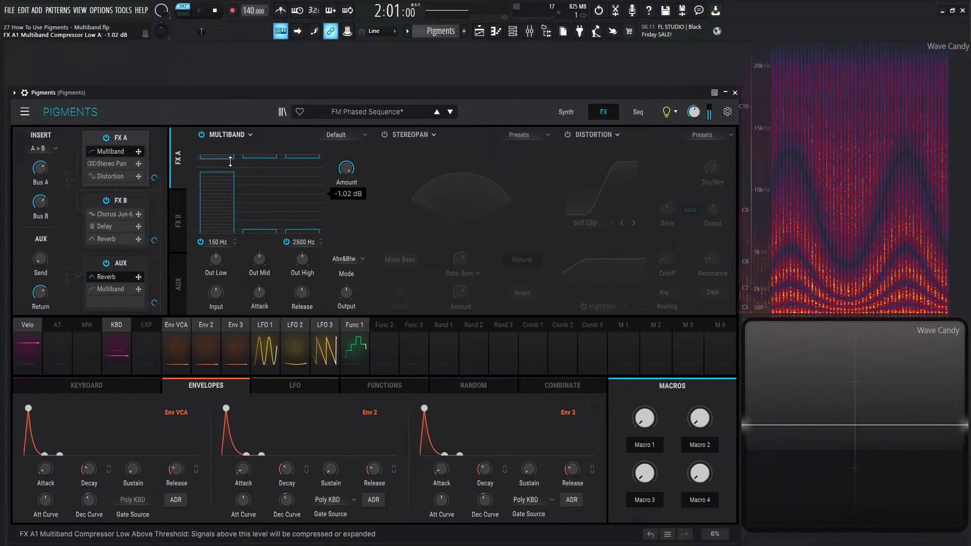
key("space")
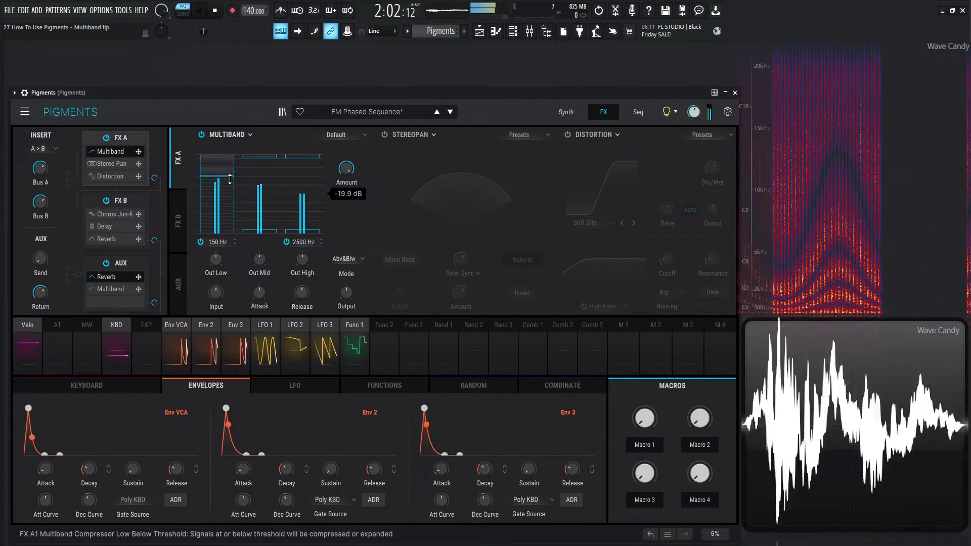
left_click_drag(229, 181, 232, 172)
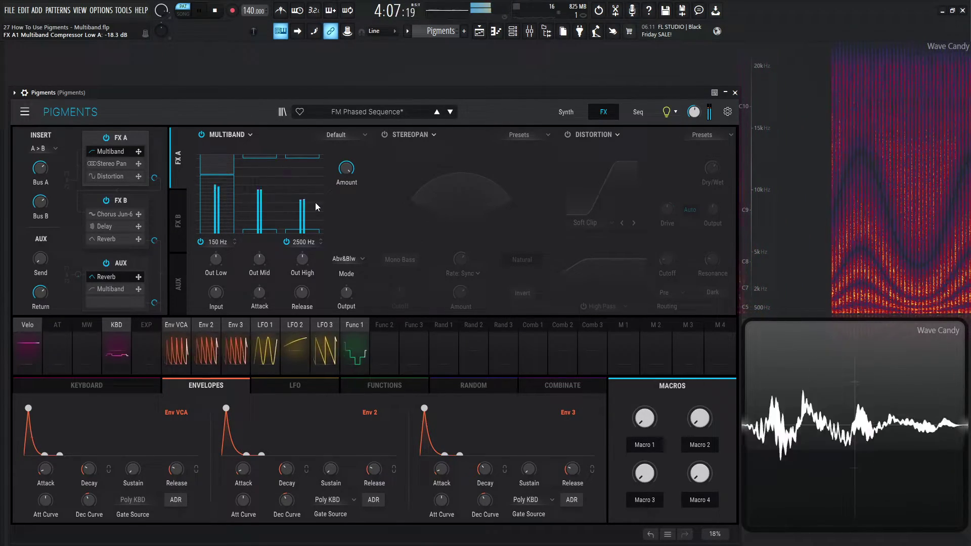
key("space")
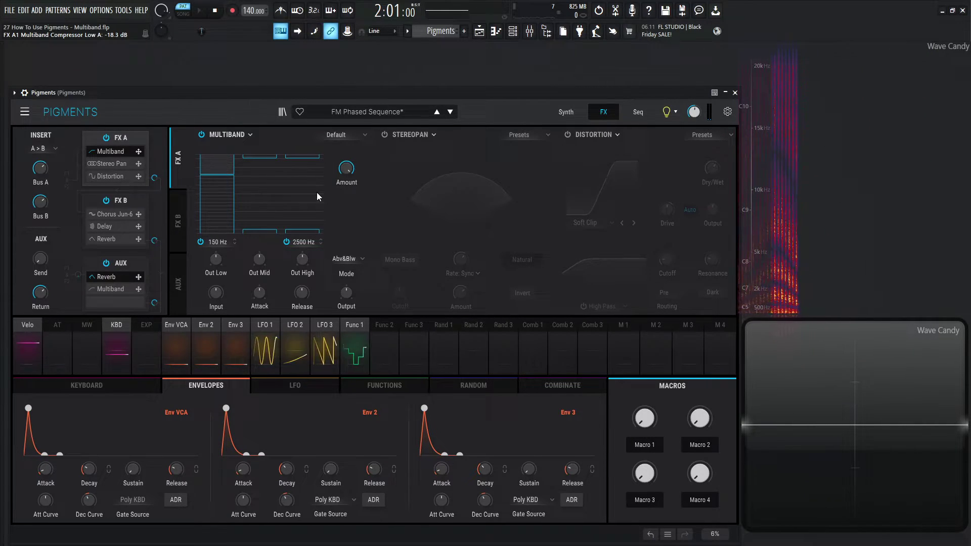
Step: Raise the high and mid below thresholds, mid to about -41 dB, and set the mid below ratio to 1.76:1
key("space")
mouse_move(312, 214)
left_mouse_down()
mouse_move(318, 178)
mouse_move(311, 200)
left_mouse_up()
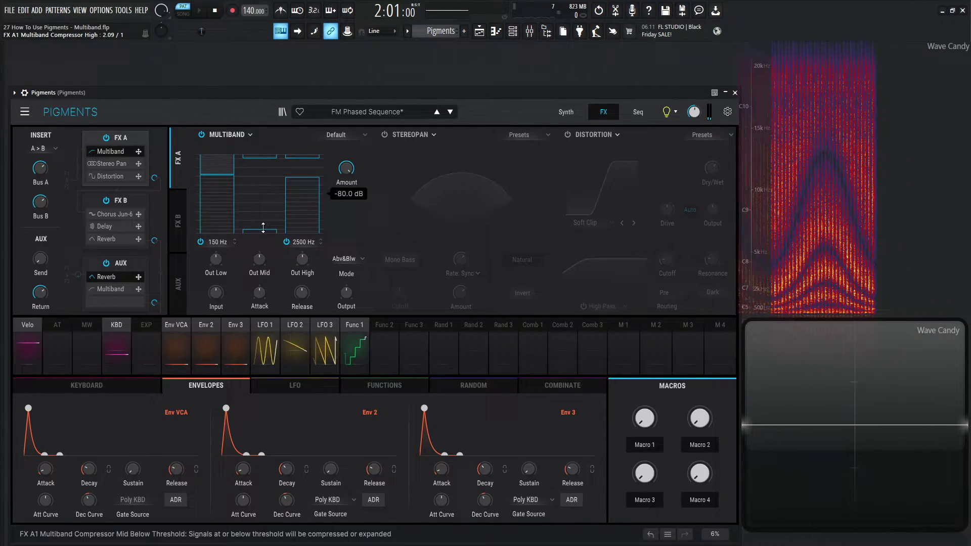
key("space")
left_click_drag(271, 229, 273, 175)
left_click_drag(270, 203, 269, 191)
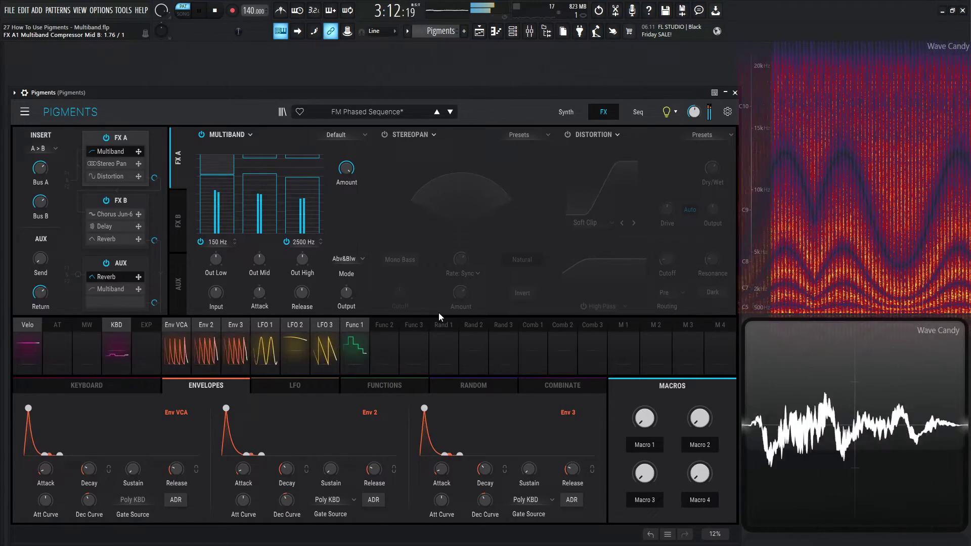
key("space")
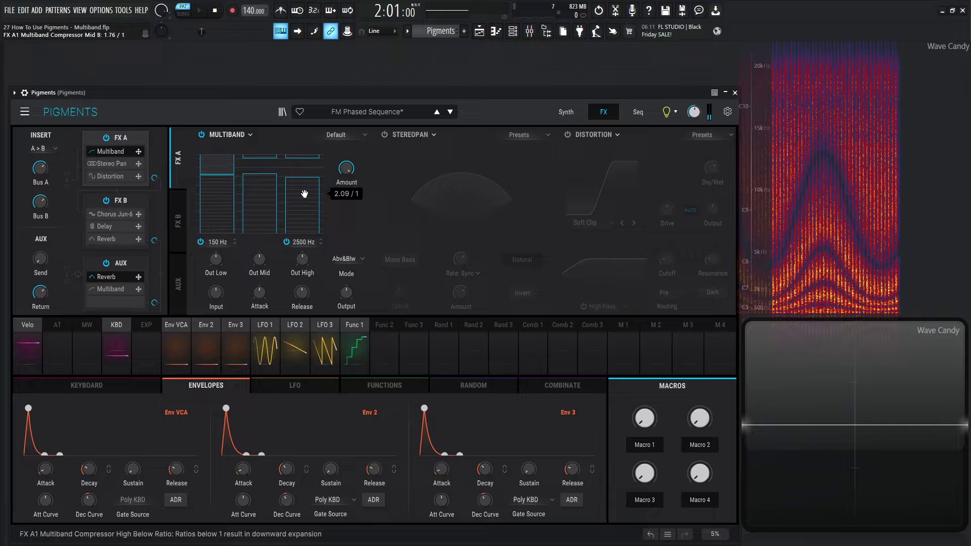
Step: Reset the first Multiband to Default and replace Stereo Pan in the second slot with Multiband
left_click(337, 136)
left_click(354, 163)
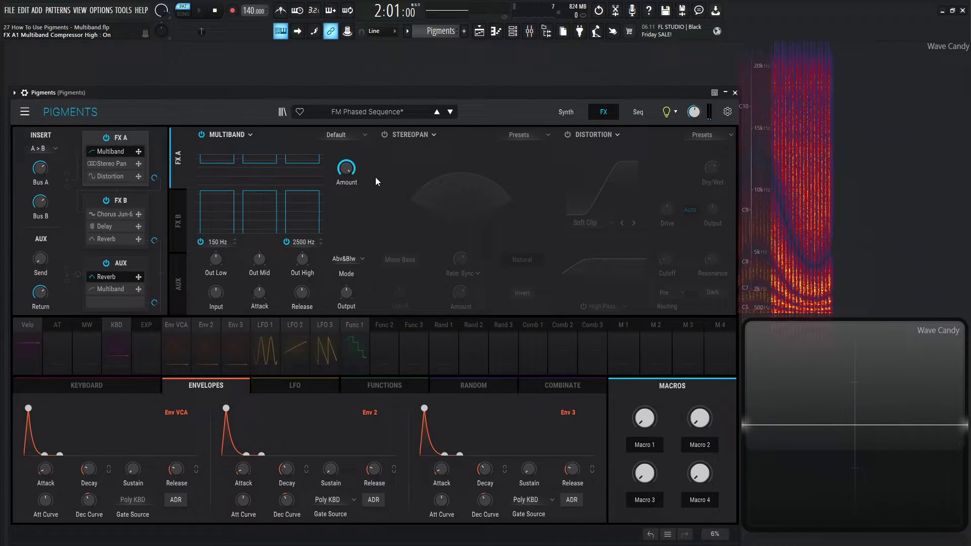
left_click(420, 135)
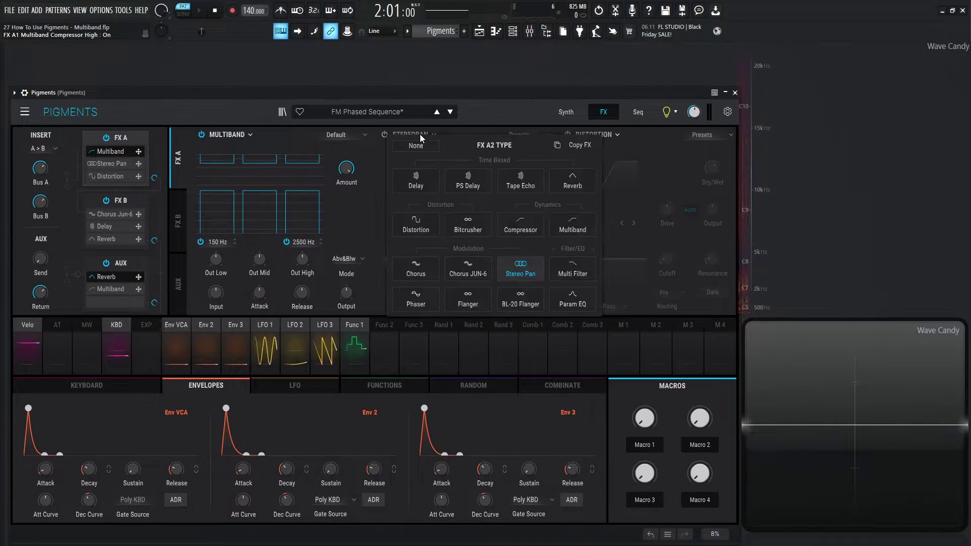
left_click(574, 228)
Step: Set the new Multiband to its Default preset after briefly loading 3 Bands Gate
left_click(537, 135)
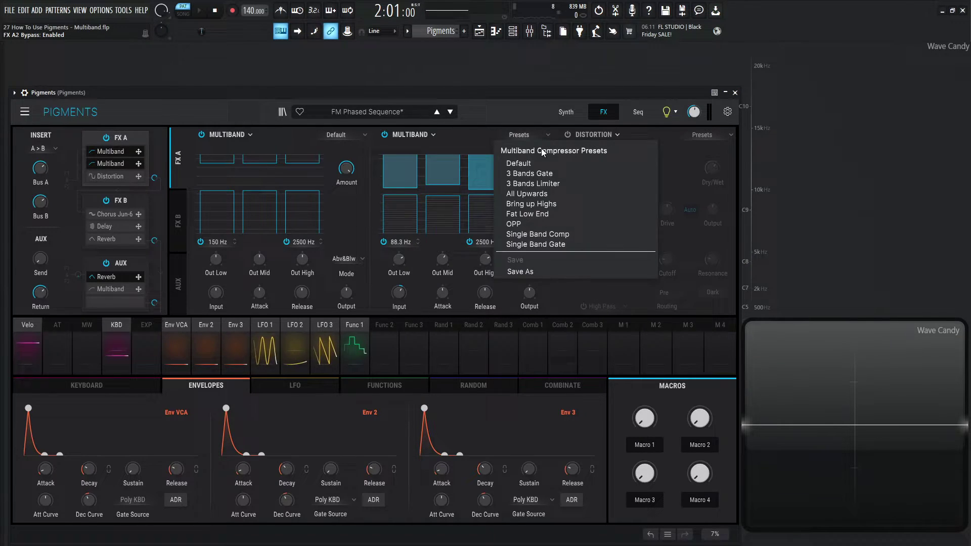
left_click(541, 147)
left_click(523, 135)
left_click(566, 162)
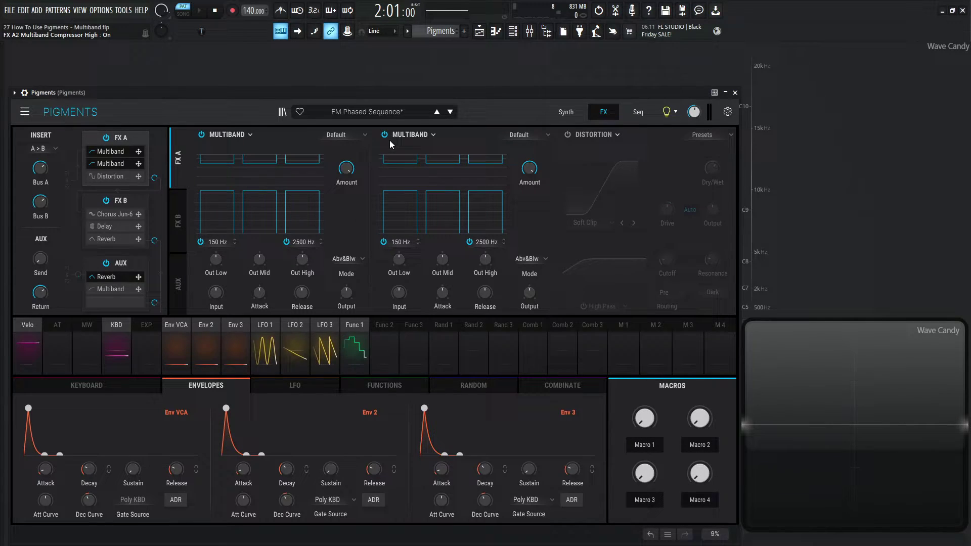
Step: With the song playing, lower the first Multiband's mid threshold to -46.3 dB
key("space")
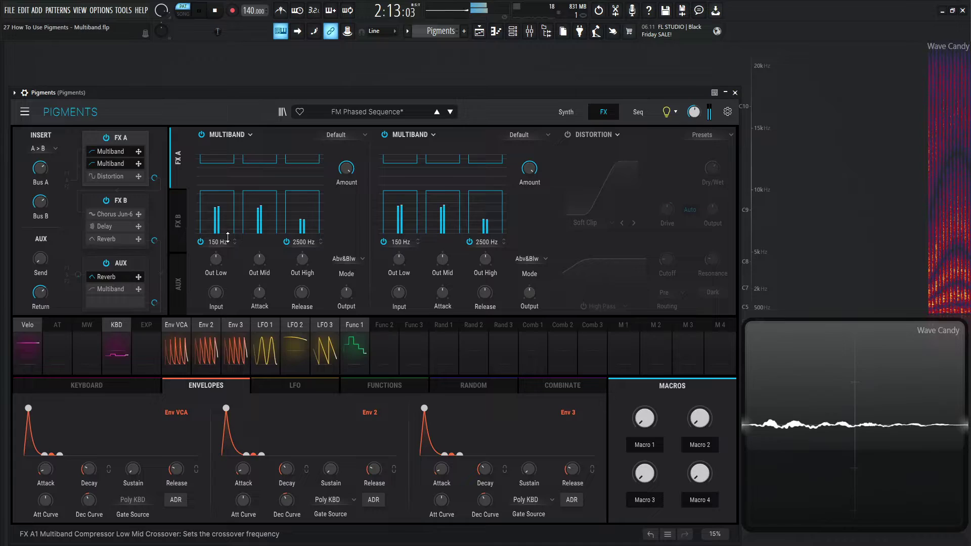
mouse_move(260, 203)
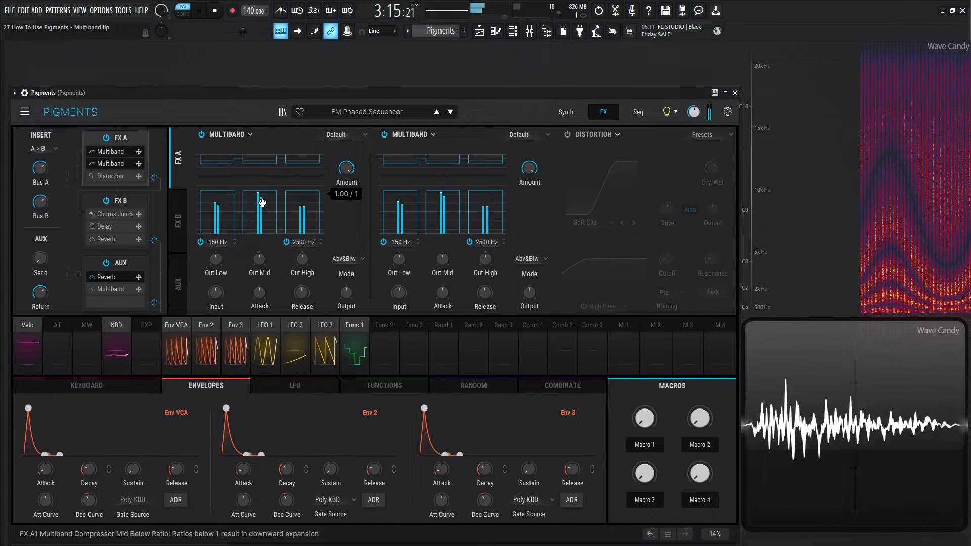
key("space")
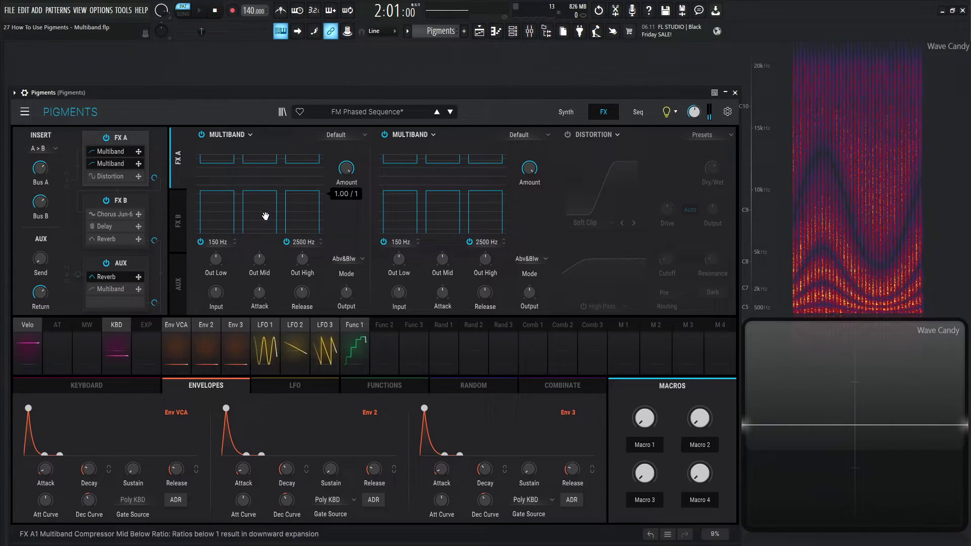
key("space")
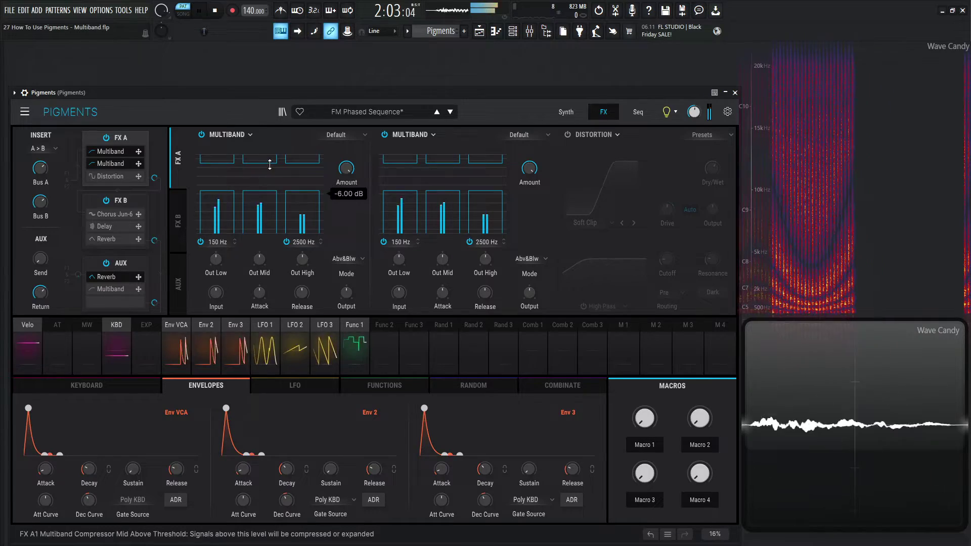
left_click_drag(270, 165, 273, 222)
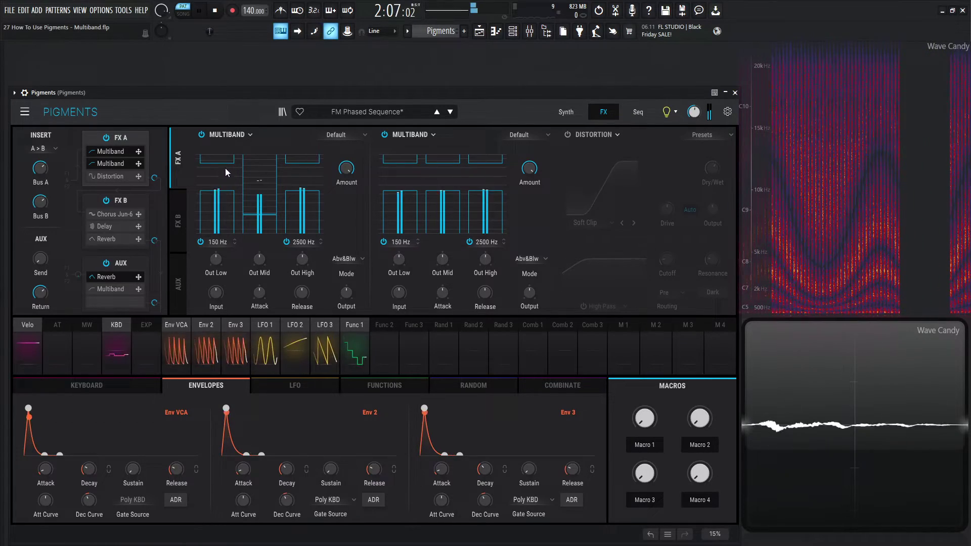
Step: Set the low above ratio to 1.51:1, lower the high above threshold, and raise the high below threshold to about -40 dB
left_click_drag(225, 167, 225, 155)
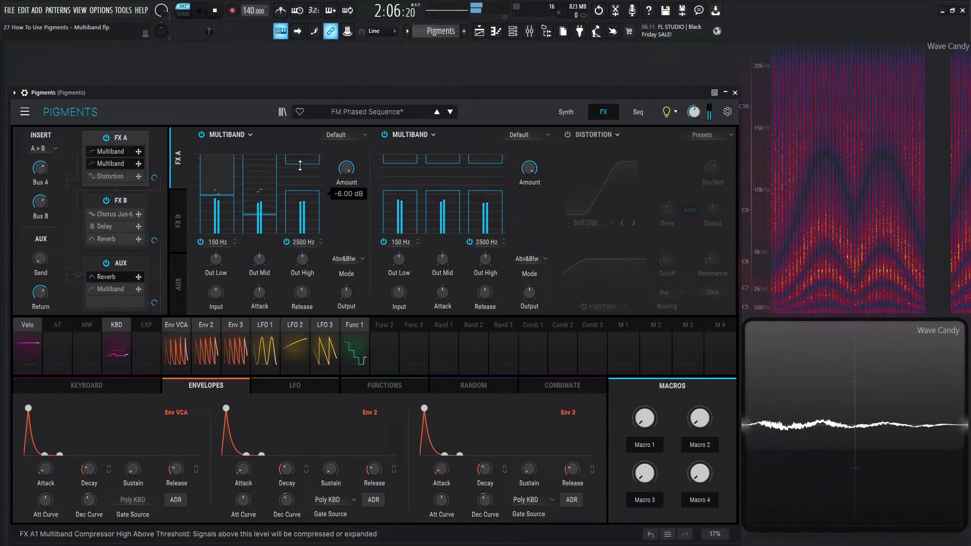
mouse_move(299, 166)
left_mouse_down()
mouse_move(299, 200)
mouse_move(301, 169)
left_mouse_up()
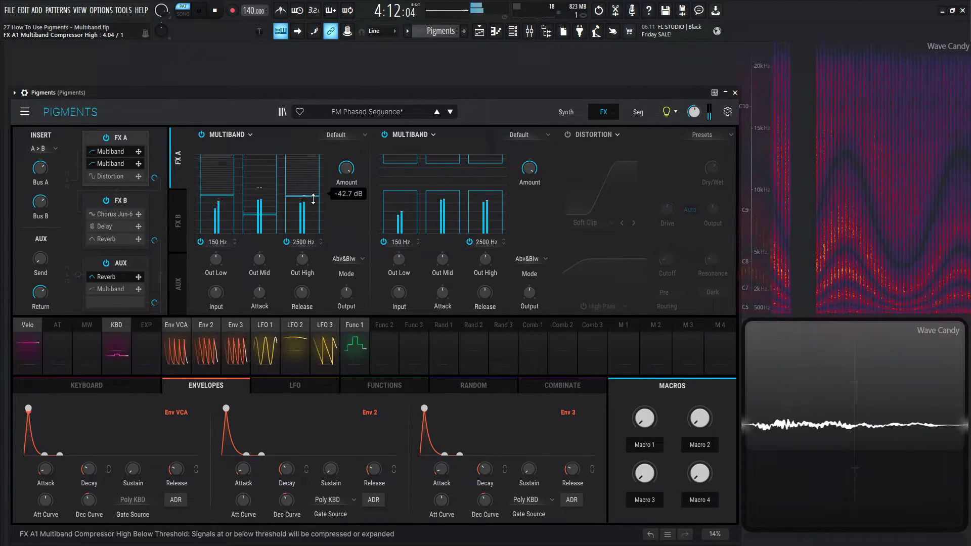
left_click_drag(312, 197, 311, 197)
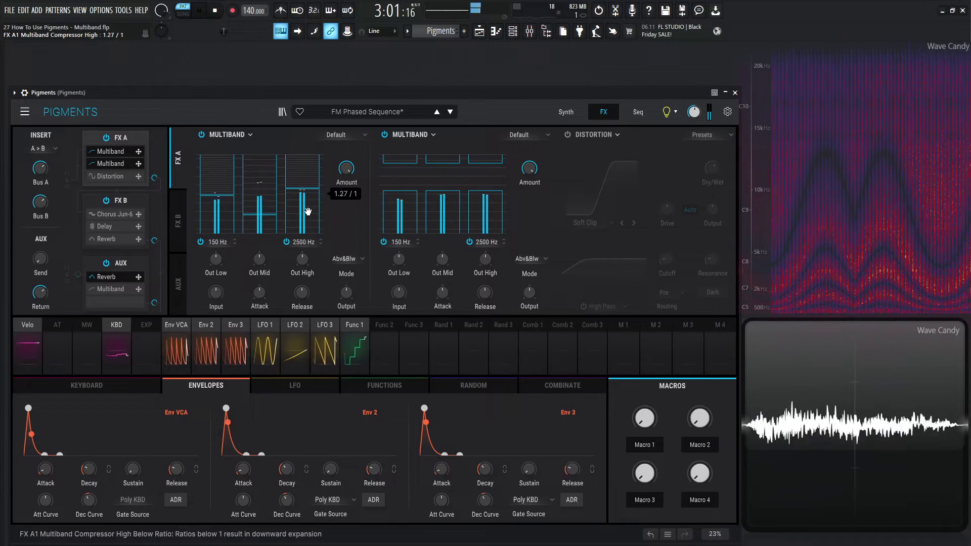
key("space")
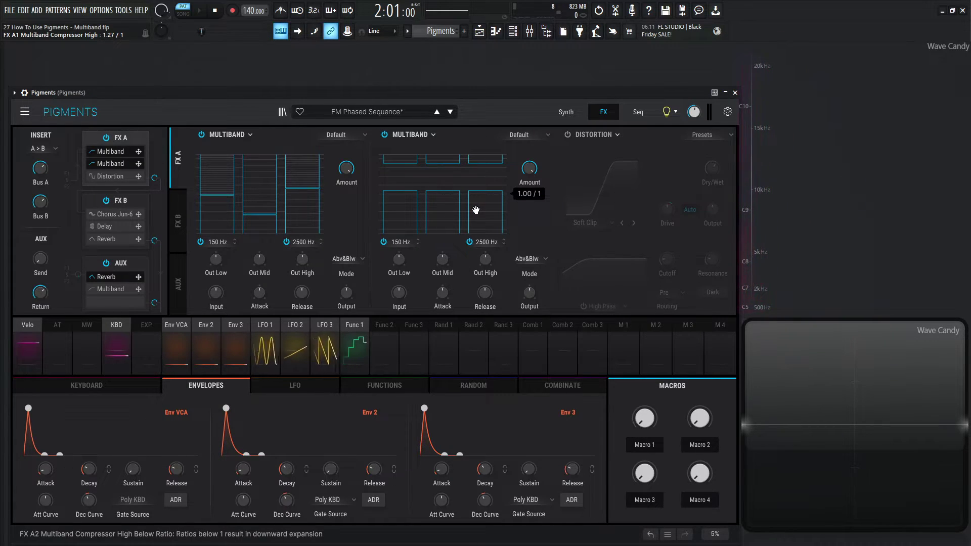
Step: Raise the second Multiband's mid-band below ratio and threshold while the song plays
key("space")
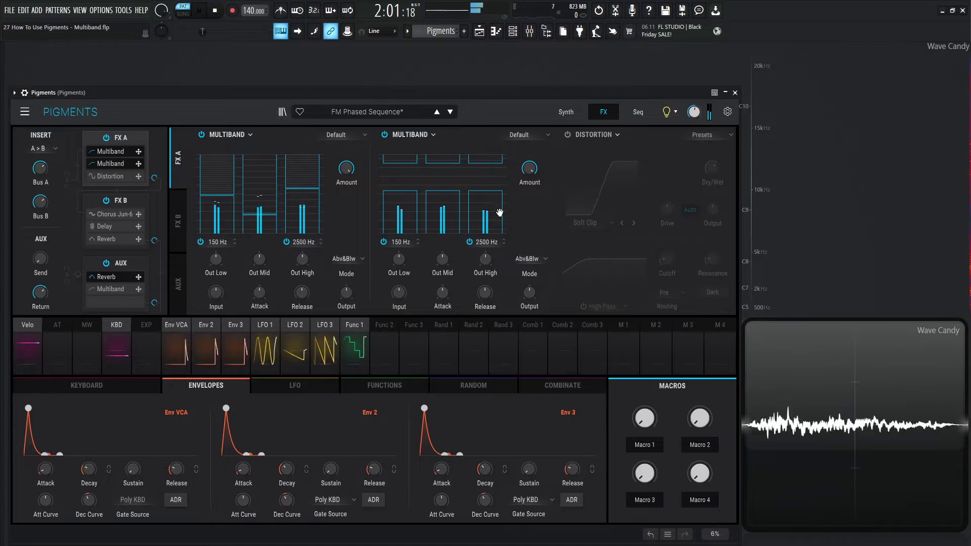
left_click_drag(445, 213, 448, 185)
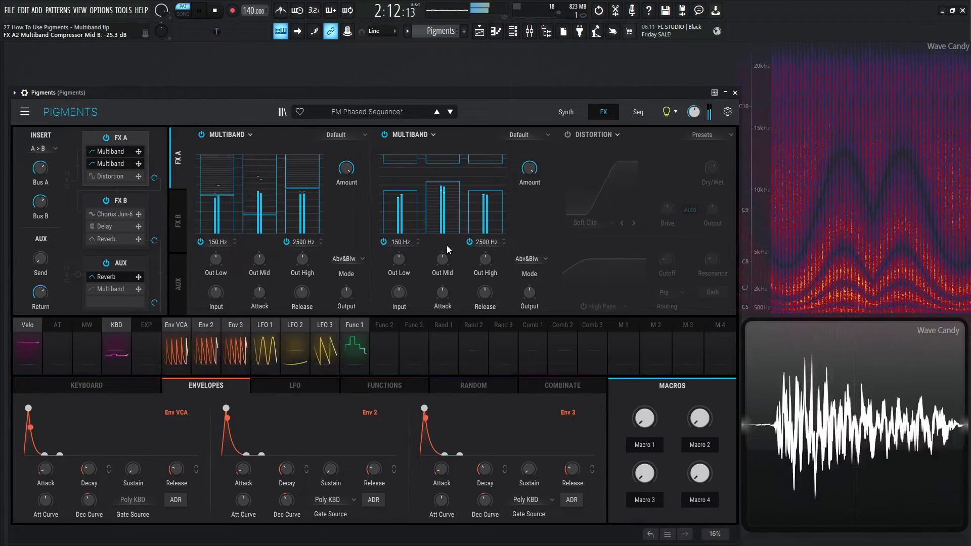
key("space")
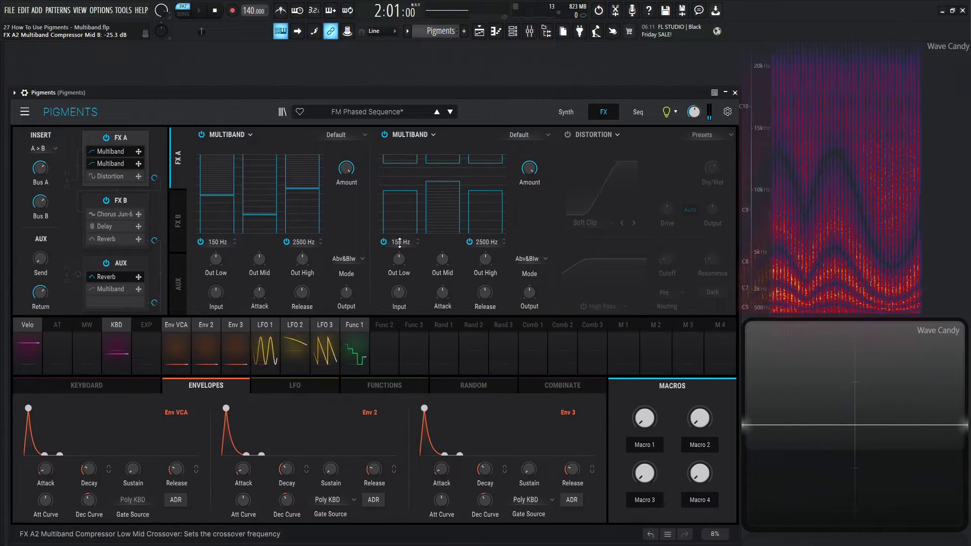
Step: Move the second Multiband's crossovers to 1029 Hz and 2970 Hz, then raise its low below threshold to -17.7 dB
left_click_drag(399, 243, 401, 222)
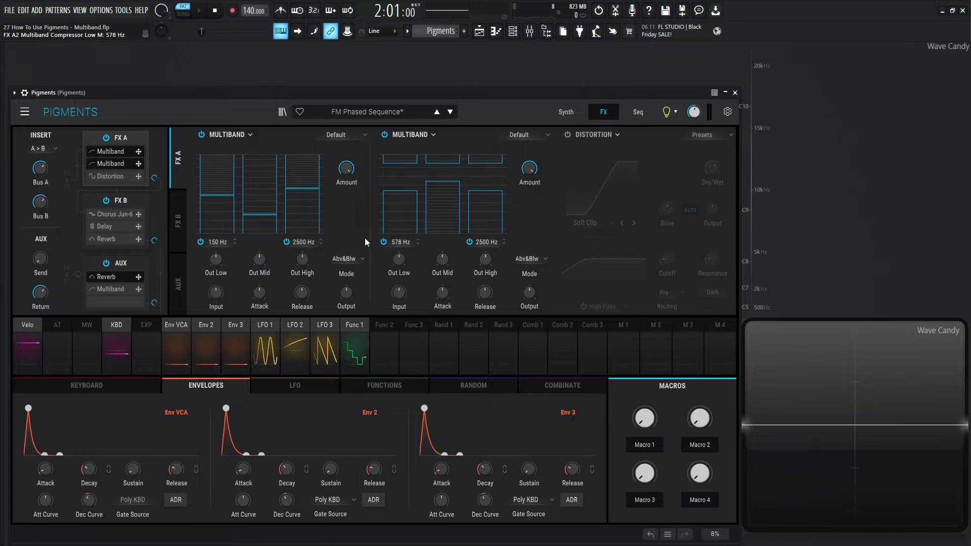
left_click_drag(402, 242, 401, 235)
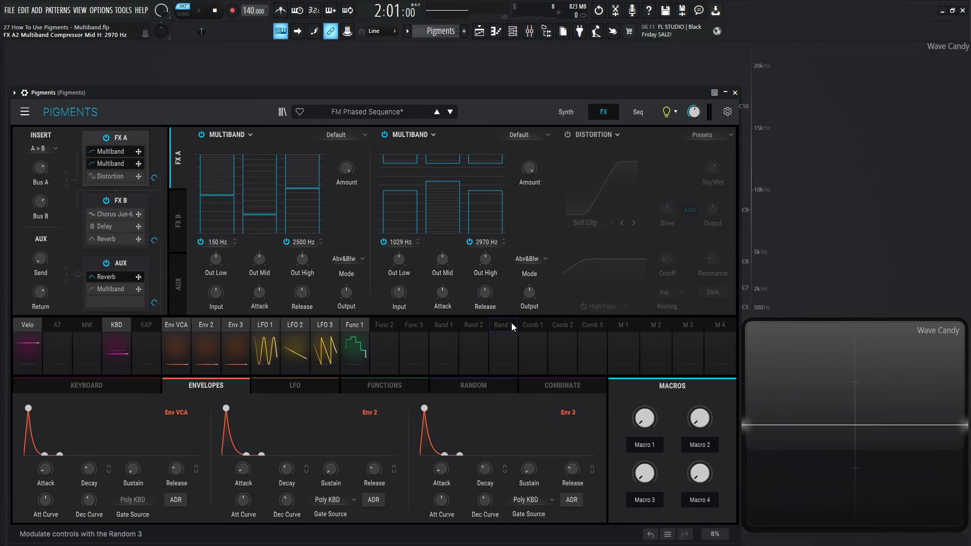
key("space")
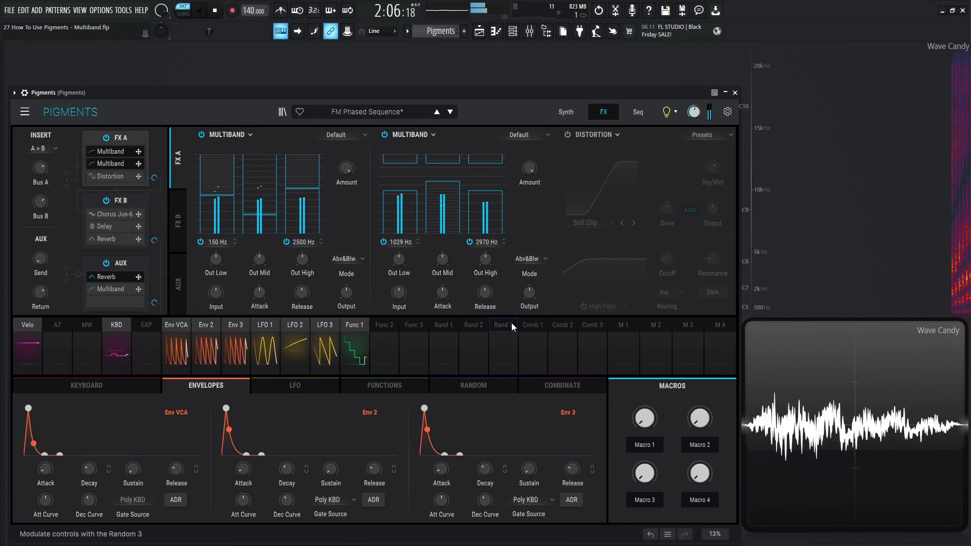
left_click_drag(407, 191, 407, 173)
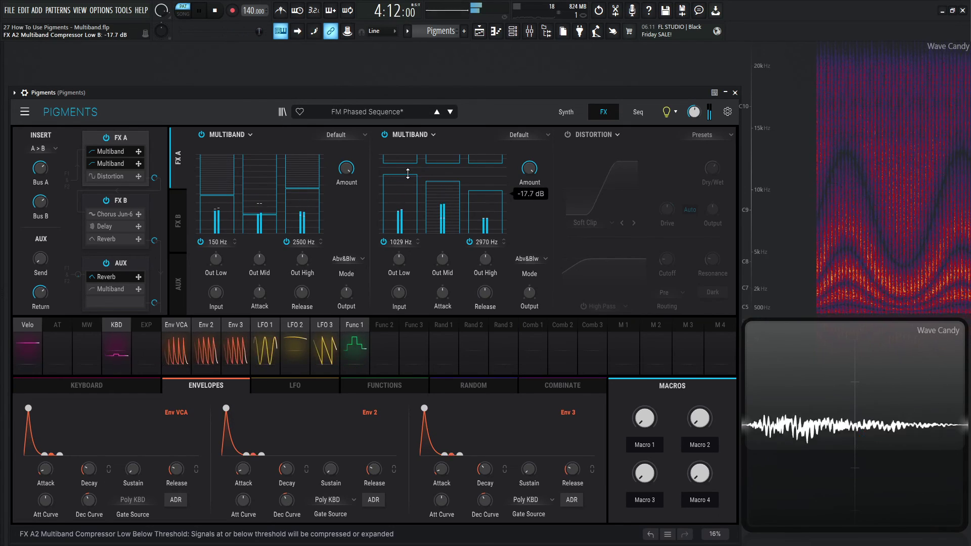
key("space")
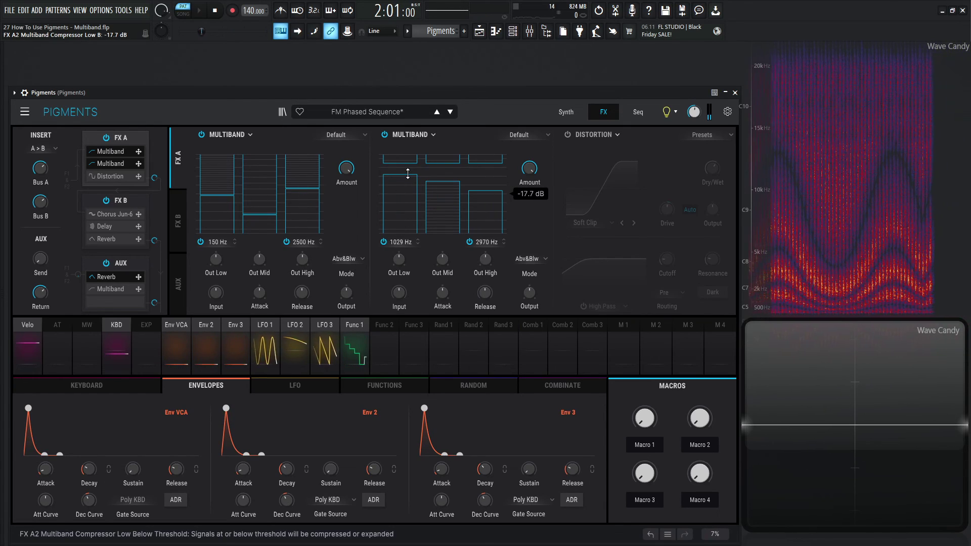